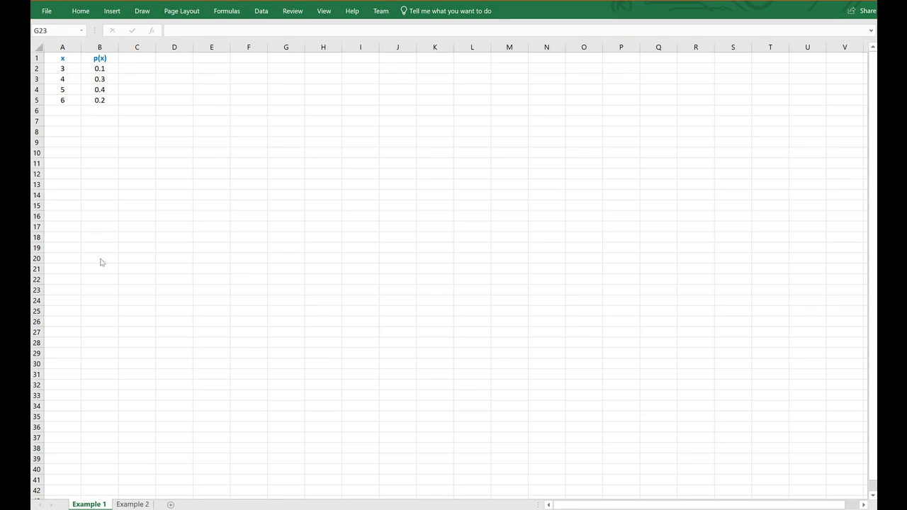
Step: Point to the x values 3–6 in column A of the Example 1 probability table
{"action": "left_click", "coordinate": [65, 71]}
Step: Go over the remaining x values and select the p(x) probabilities in B2:B5
{"action": "left_click", "coordinate": [68, 79]}
{"action": "left_click", "coordinate": [69, 91]}
{"action": "left_click", "coordinate": [66, 101]}
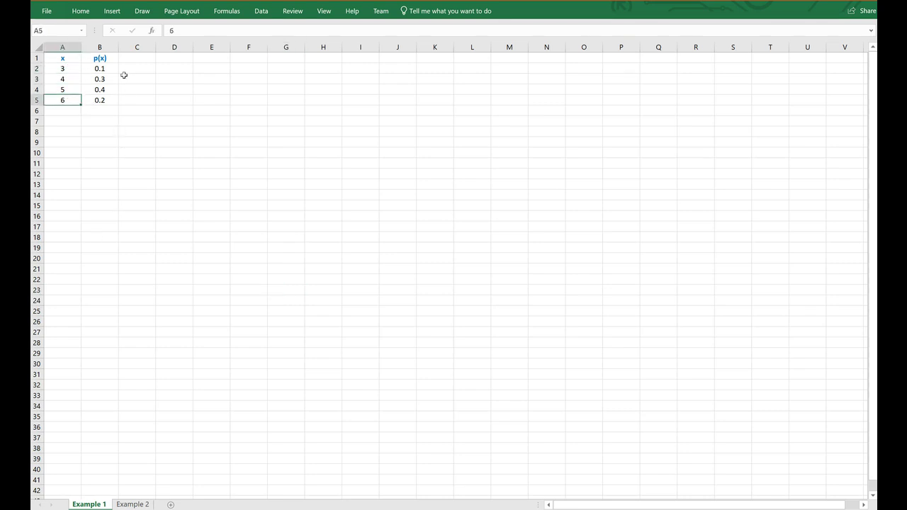
{"action": "left_click_drag", "start_coordinate": [113, 73], "coordinate": [102, 105]}
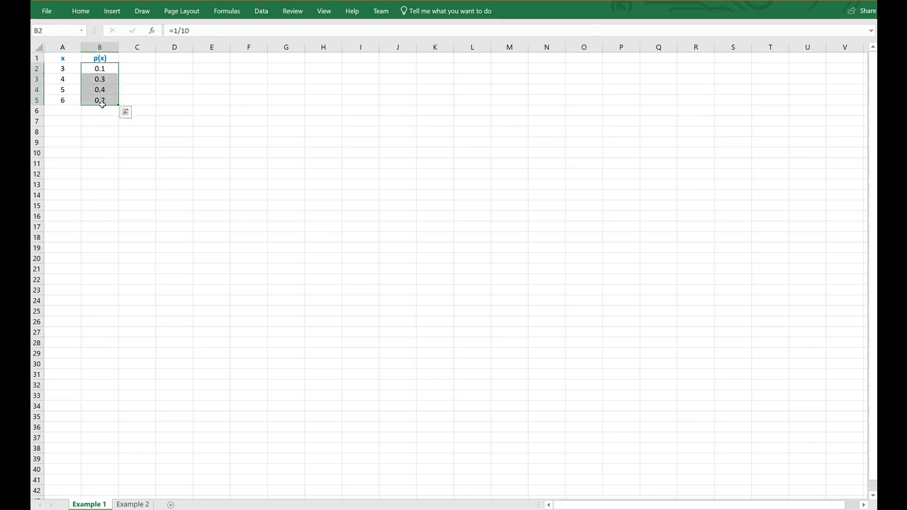
Step: Enter =SUM(B2:B5) in B6 to total the probabilities to 1
{"action": "left_click", "coordinate": [111, 113]}
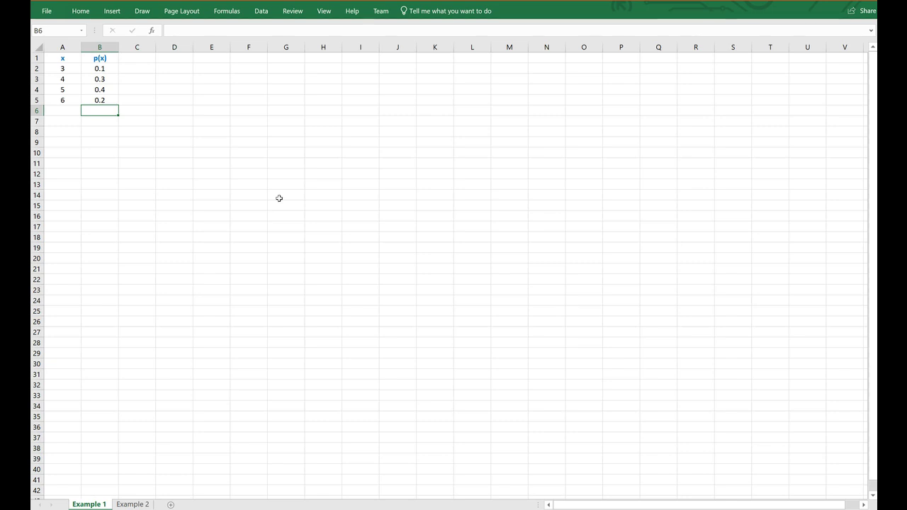
{"action": "type", "text": "=sum("}
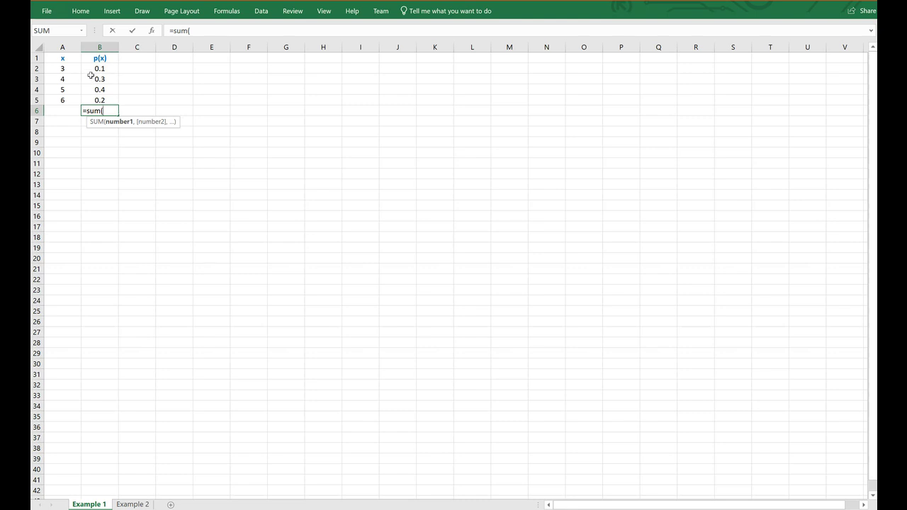
{"action": "left_click_drag", "start_coordinate": [90, 69], "coordinate": [85, 100]}
{"action": "key", "text": "Return"}
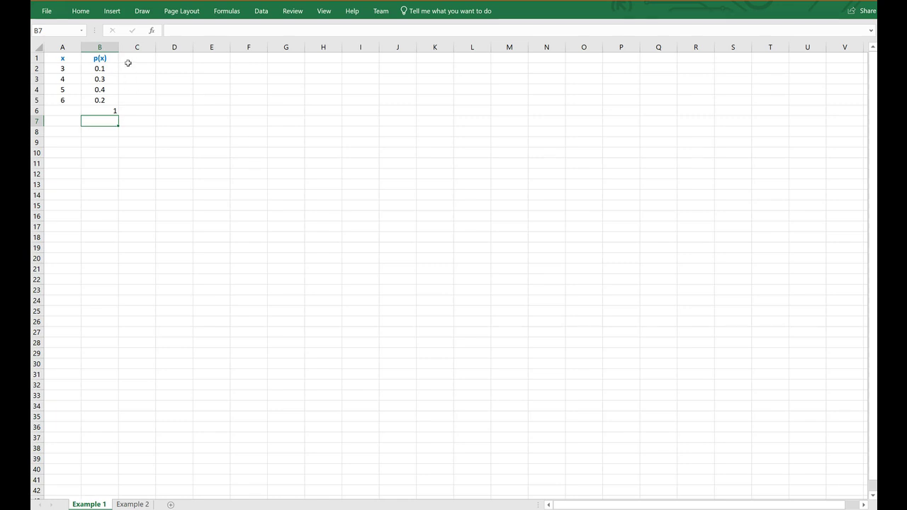
Step: Insert a plain scatter chart of the x and p(x) table A1:B5
{"action": "left_click_drag", "start_coordinate": [73, 60], "coordinate": [95, 100]}
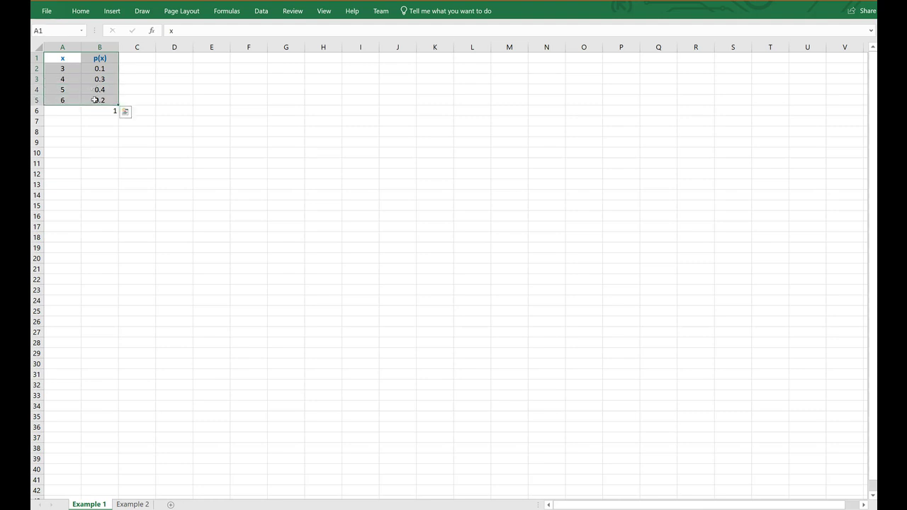
{"action": "left_click", "coordinate": [112, 11]}
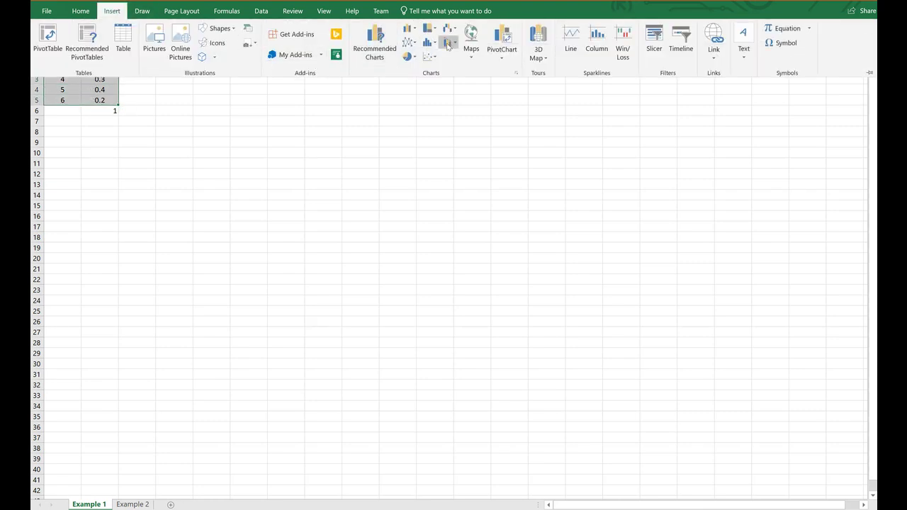
{"action": "left_click", "coordinate": [429, 57]}
{"action": "left_click", "coordinate": [429, 86]}
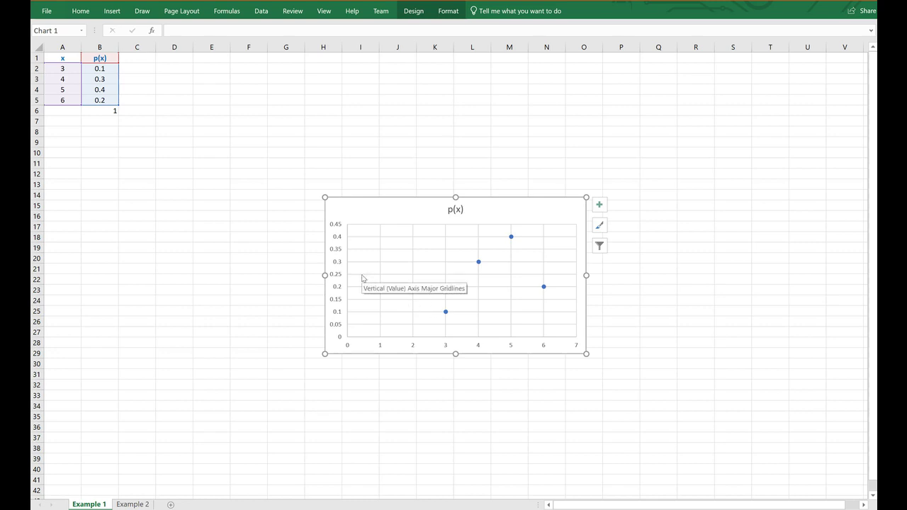
Step: Retitle the chart 'Probability Mass Function' and close the Format Chart Title pane
{"action": "left_click", "coordinate": [457, 210]}
{"action": "double_click", "coordinate": [457, 210]}
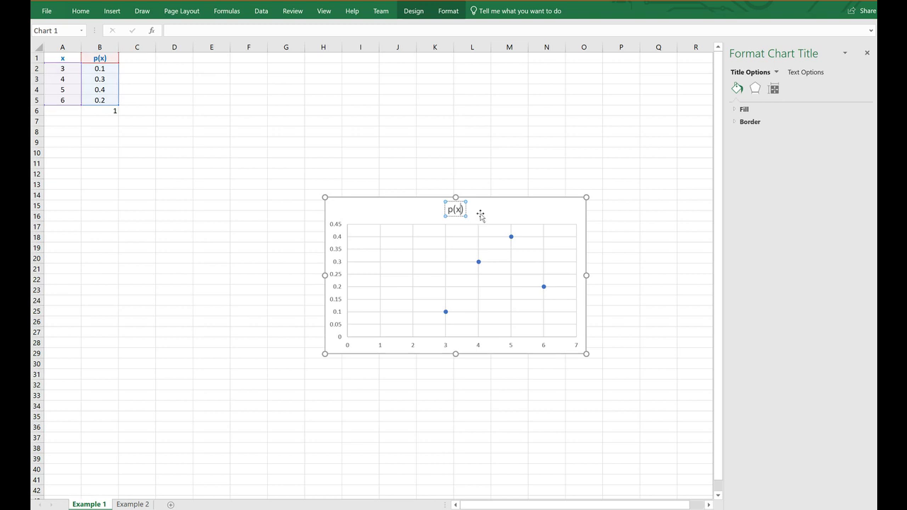
{"action": "key", "text": "BackSpace"}
{"action": "key", "text": "BackSpace"}
{"action": "key", "text": "BackSpace"}
{"action": "key", "text": "BackSpace"}
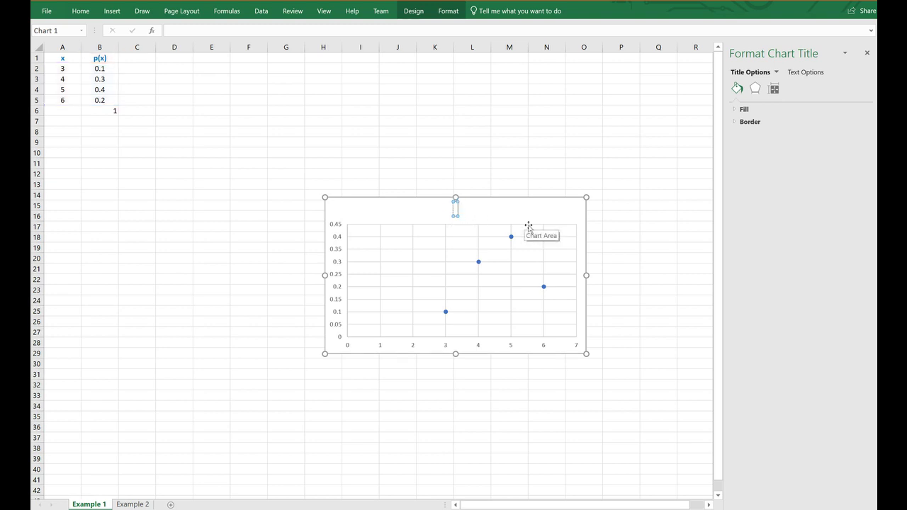
{"action": "type", "text": "Probabil"}
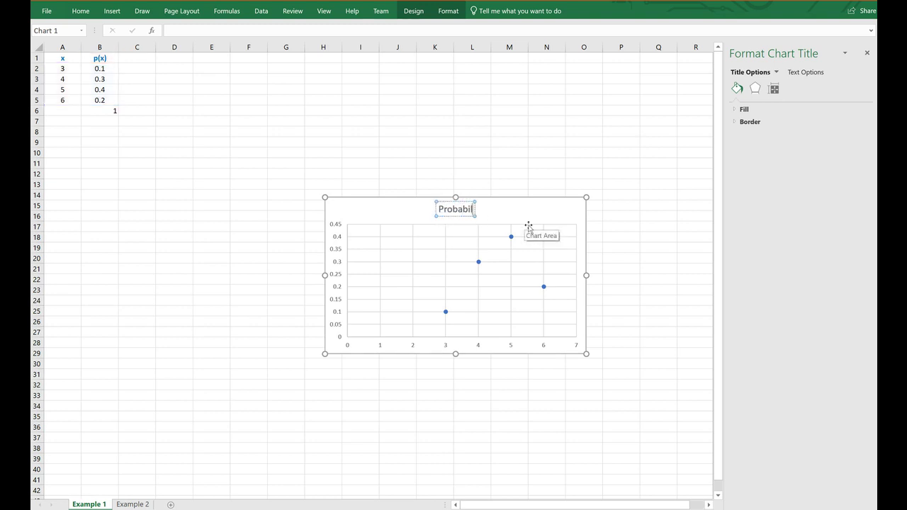
{"action": "type", "text": "ity Mass Function"}
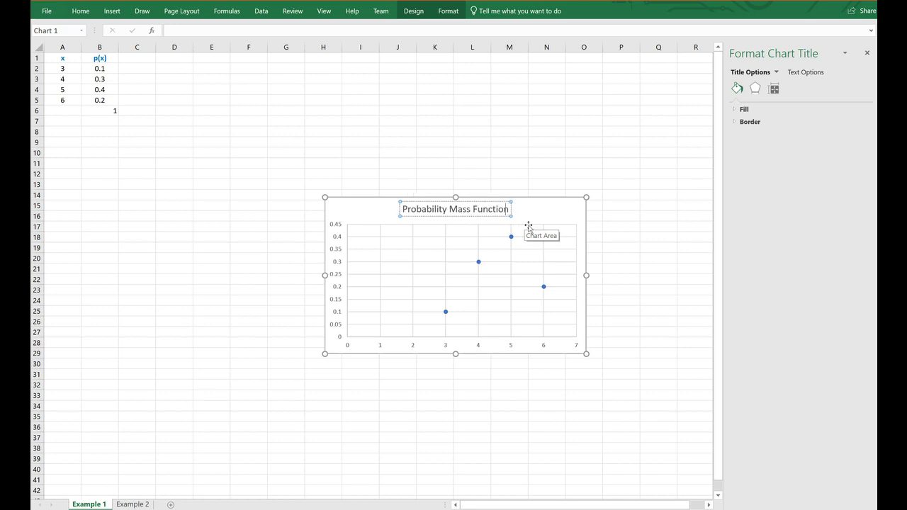
{"action": "left_click", "coordinate": [867, 53]}
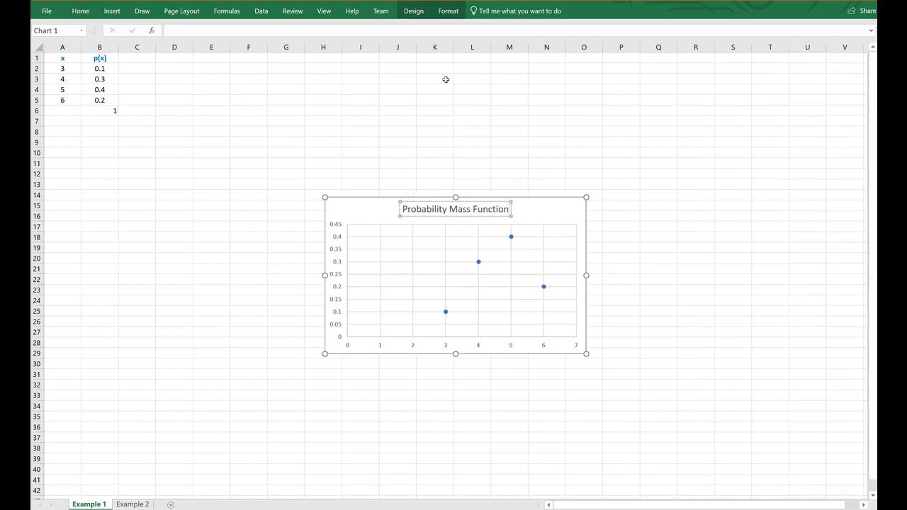
Step: Add the vertical axis title p(x) through Chart Elements
{"action": "left_click", "coordinate": [525, 237]}
{"action": "left_click", "coordinate": [410, 11]}
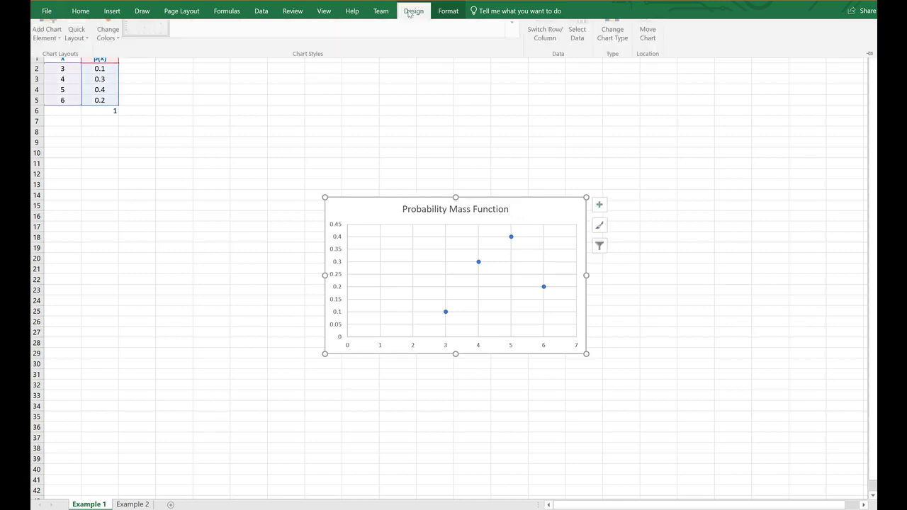
{"action": "left_click", "coordinate": [47, 43]}
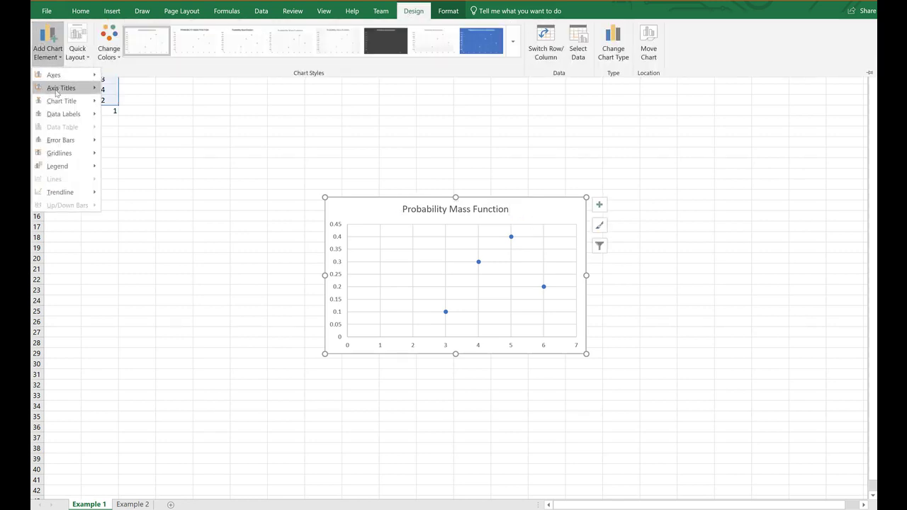
{"action": "mouse_move", "coordinate": [56, 92]}
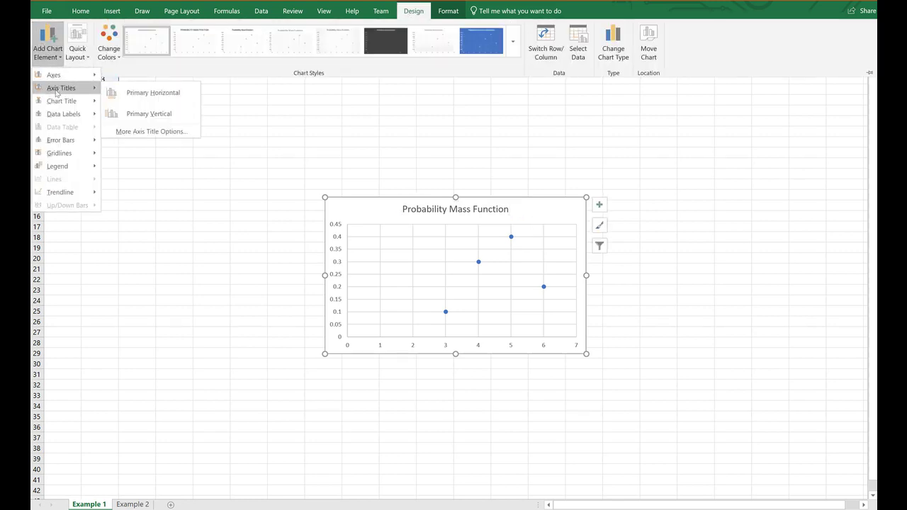
{"action": "left_click", "coordinate": [150, 114]}
{"action": "type", "text": "p(x"}
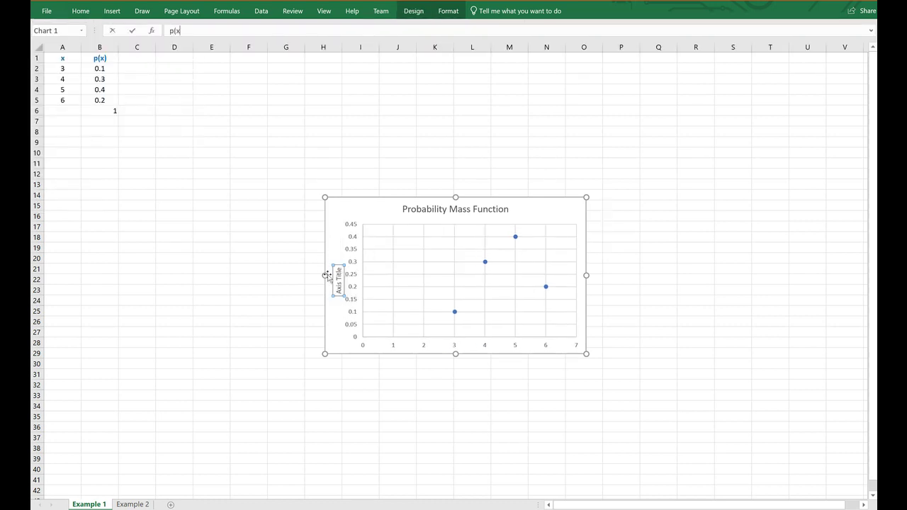
{"action": "key", "text": "Return"}
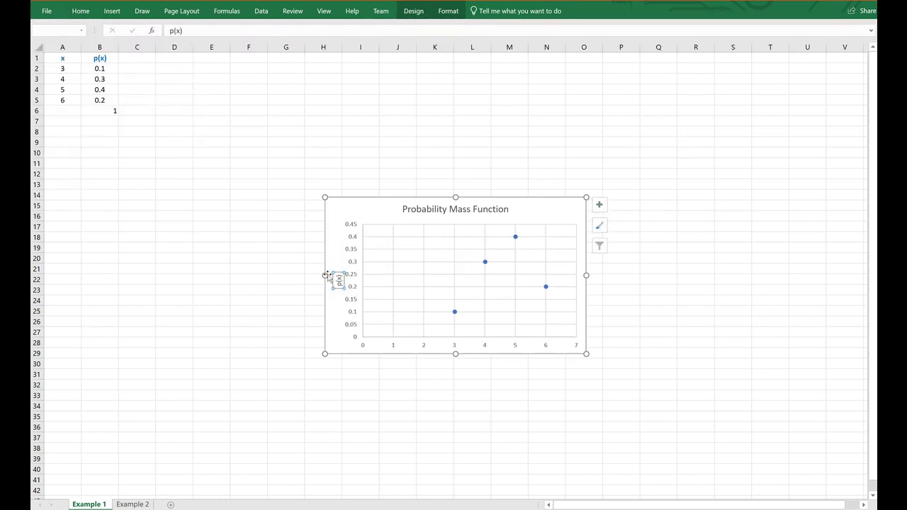
Step: Try adding a horizontal axis title, then bring the chart back with Alt+F1
{"action": "left_click", "coordinate": [415, 16]}
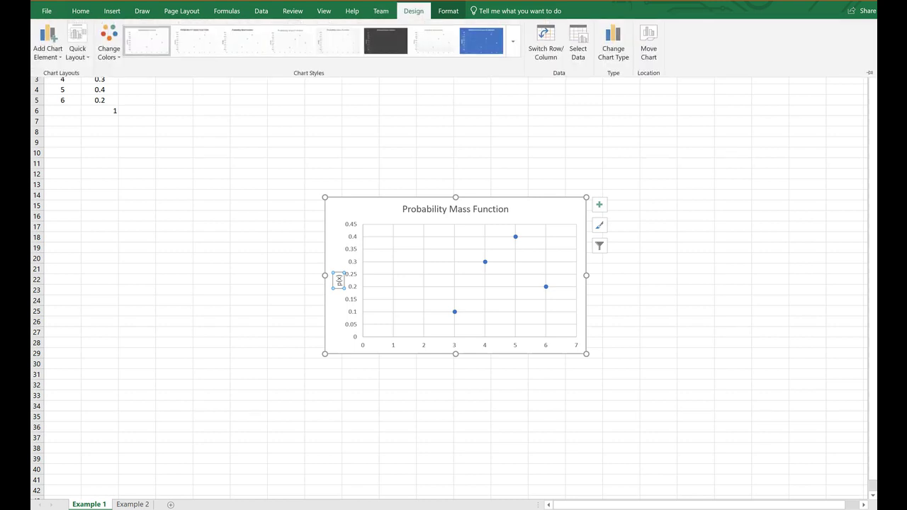
{"action": "left_click", "coordinate": [47, 42]}
{"action": "mouse_move", "coordinate": [78, 92]}
{"action": "left_click", "coordinate": [151, 89]}
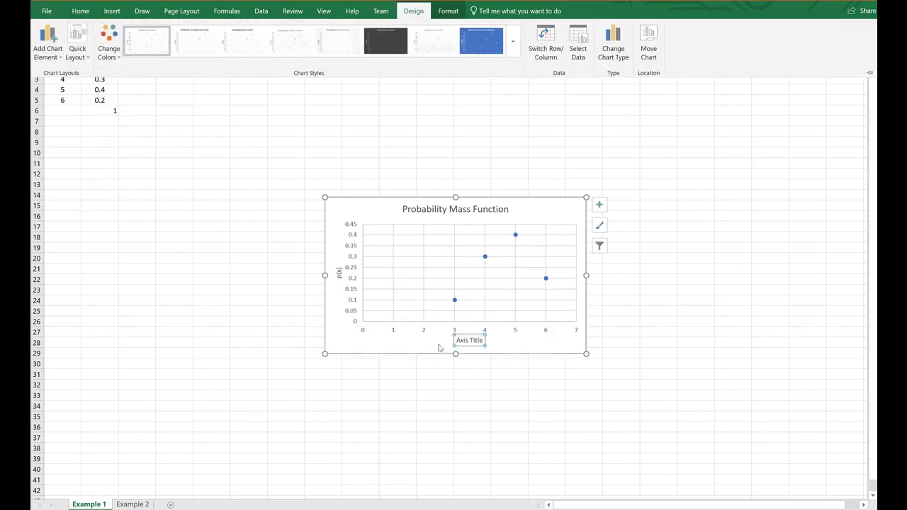
{"action": "left_click", "coordinate": [484, 347]}
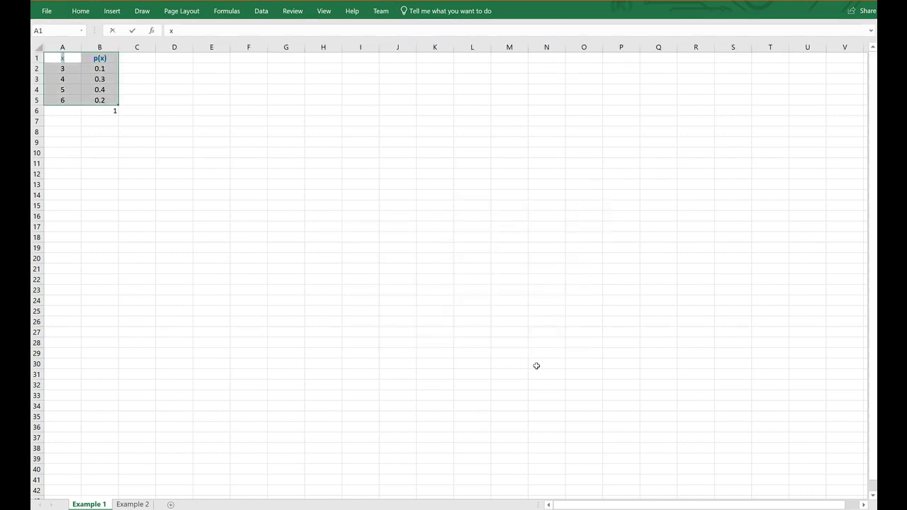
{"action": "left_click", "coordinate": [314, 257]}
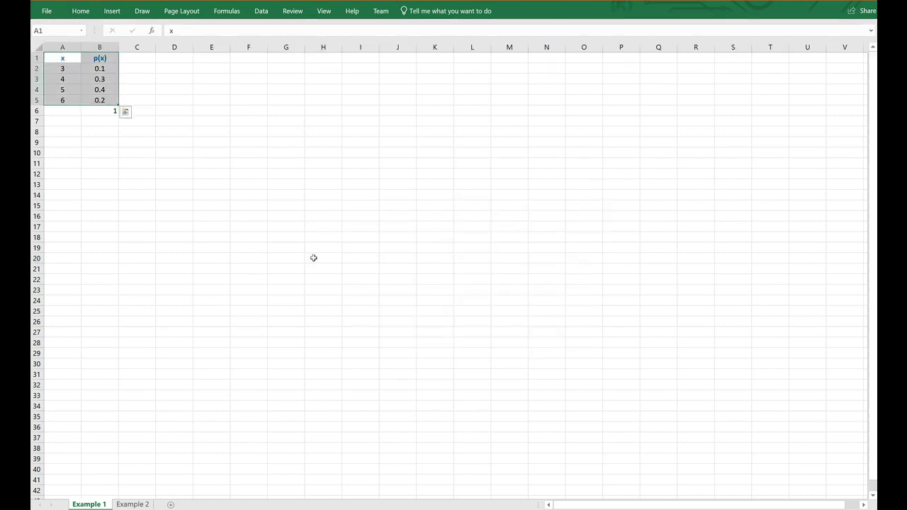
{"action": "key", "text": "alt+F1"}
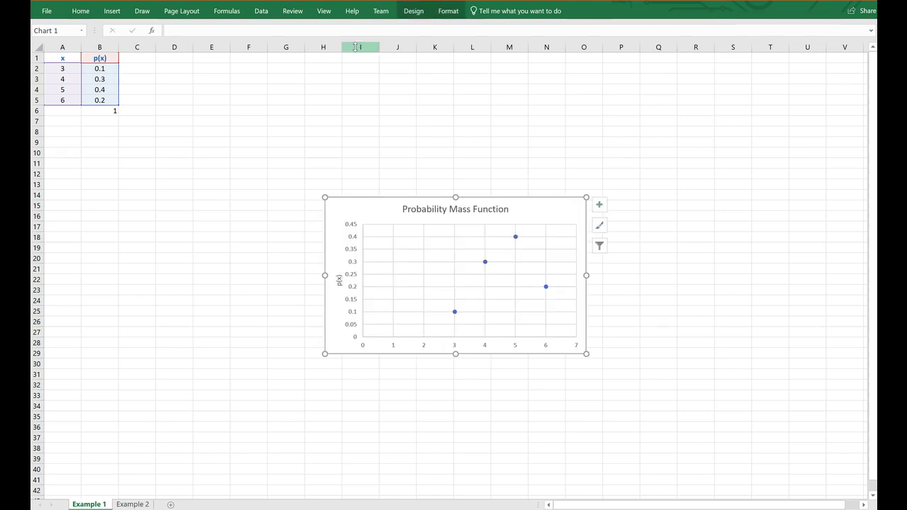
Step: Add the horizontal axis title x and move the chart up to rows 8–18
{"action": "left_click", "coordinate": [413, 11]}
{"action": "left_click", "coordinate": [48, 43]}
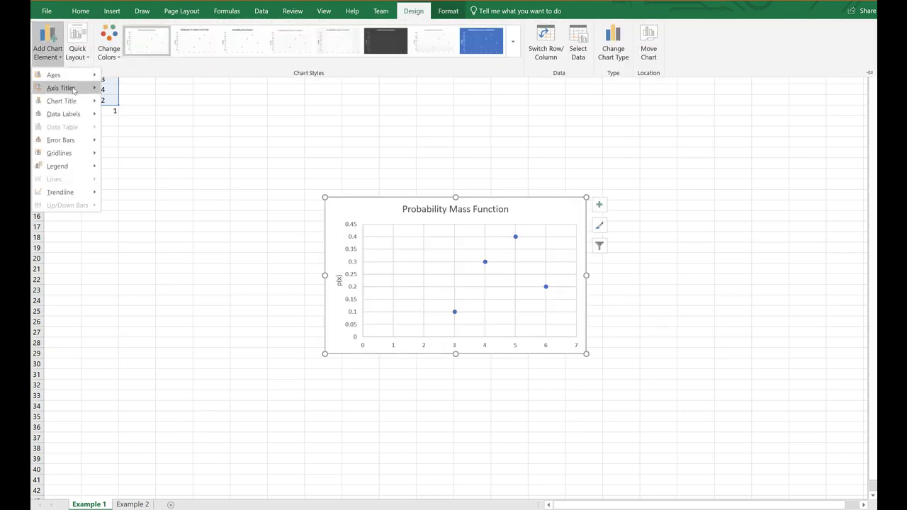
{"action": "mouse_move", "coordinate": [73, 90]}
{"action": "left_click", "coordinate": [151, 92]}
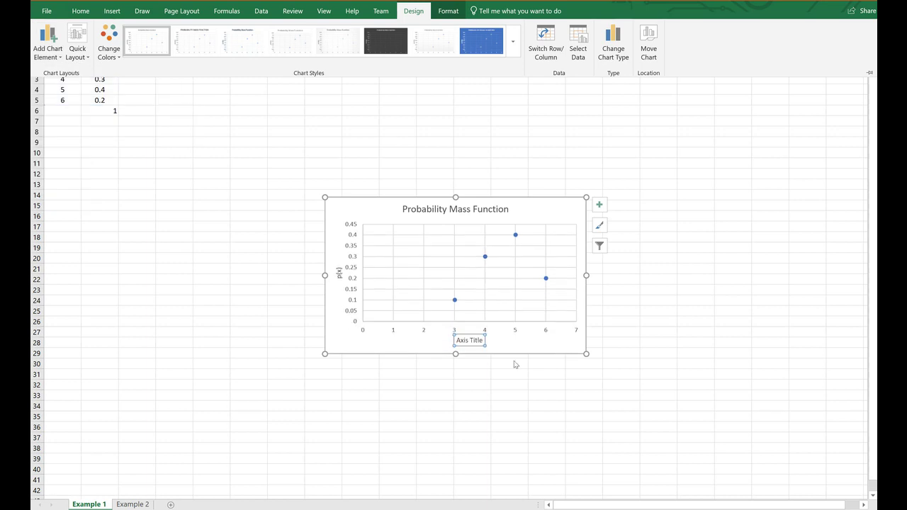
{"action": "left_click", "coordinate": [475, 340]}
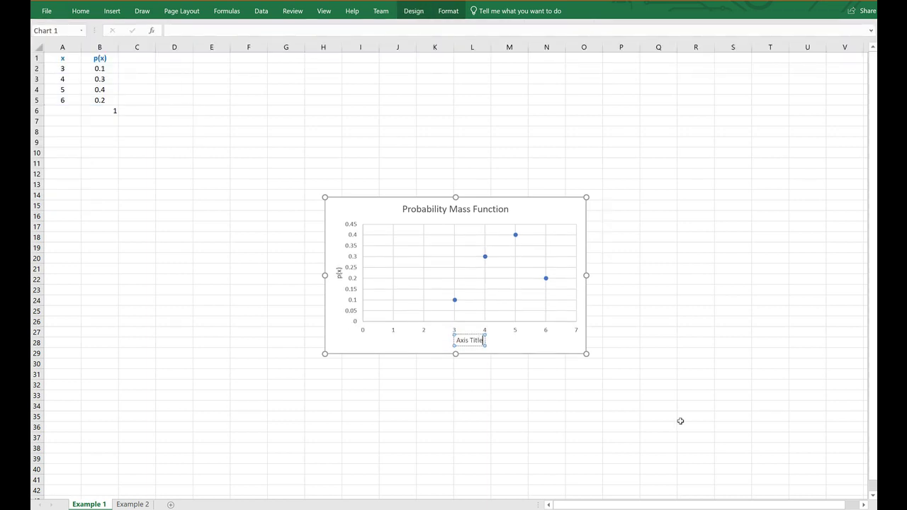
{"action": "key", "text": "BackSpace"}
{"action": "key", "text": "BackSpace"}
{"action": "key", "text": "BackSpace"}
{"action": "key", "text": "BackSpace"}
{"action": "key", "text": "BackSpace"}
{"action": "key", "text": "BackSpace"}
{"action": "key", "text": "BackSpace"}
{"action": "key", "text": "BackSpace"}
{"action": "key", "text": "BackSpace"}
{"action": "key", "text": "BackSpace"}
{"action": "type", "text": "x"}
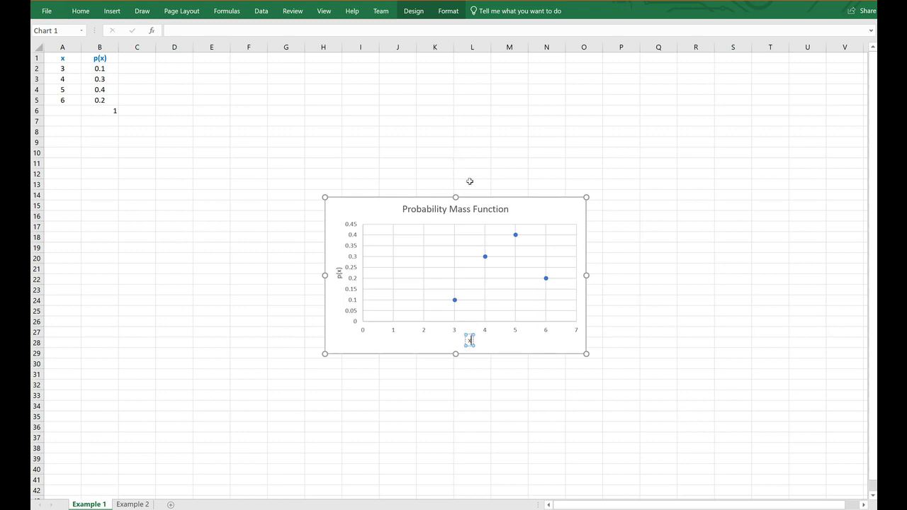
{"action": "left_click_drag", "start_coordinate": [517, 205], "coordinate": [656, 90]}
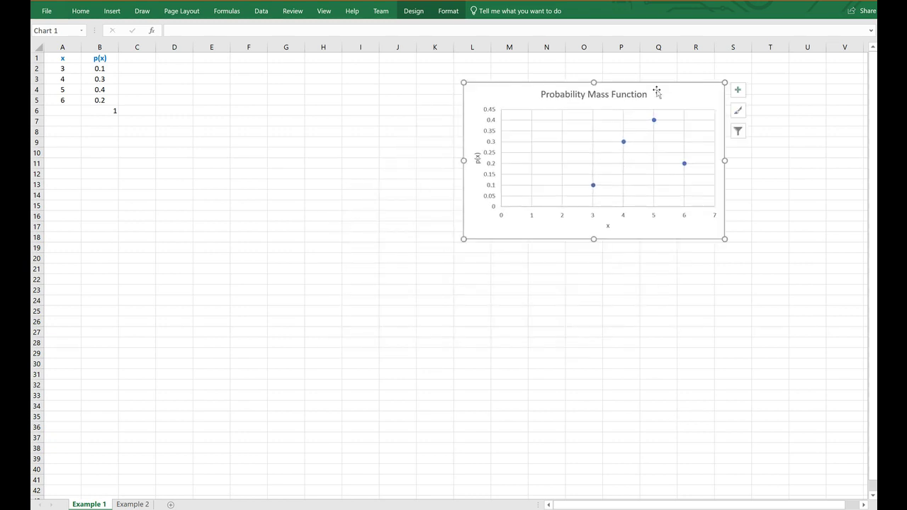
Step: Head column C 'x*p(x)' and fill =A2*B2 down C2:C5 (0.3, 1.2, 2, 1.2)
{"action": "left_click", "coordinate": [370, 183]}
{"action": "left_click", "coordinate": [155, 60]}
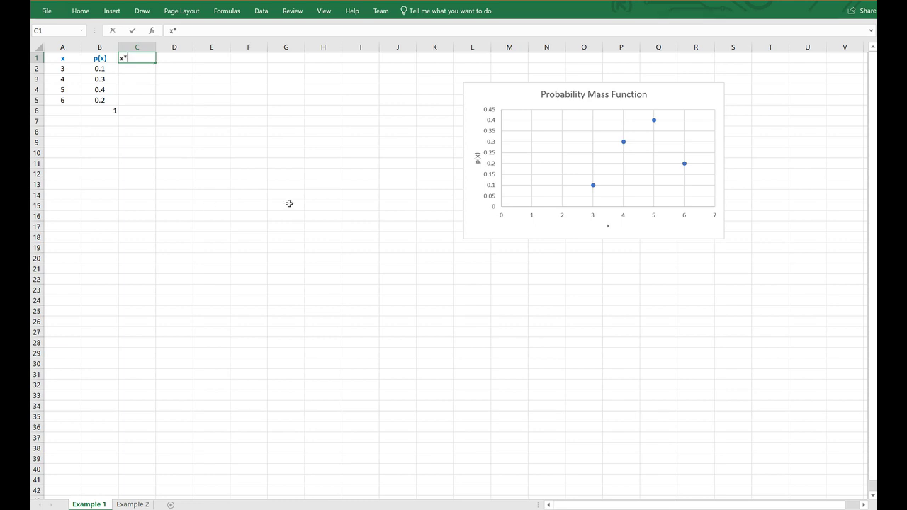
{"action": "type", "text": "x*p(x)"}
{"action": "key", "text": "Return"}
{"action": "type", "text": "="}
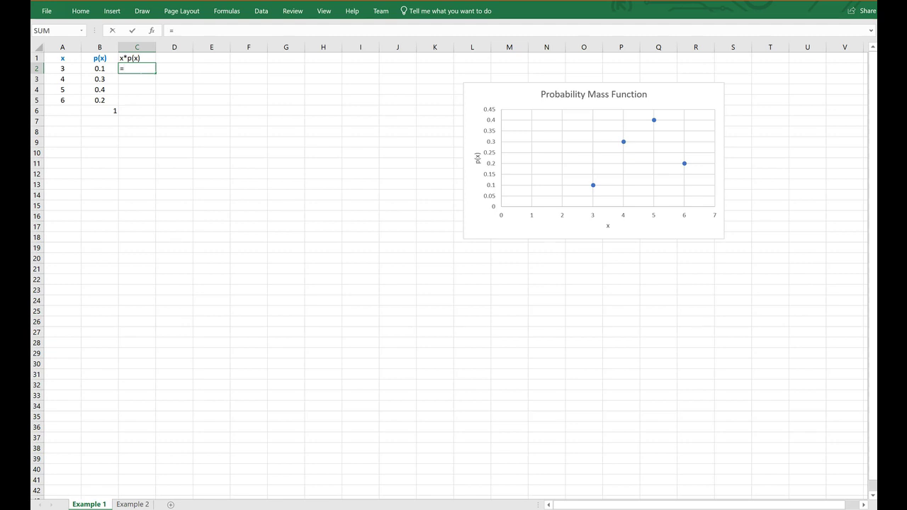
{"action": "left_click", "coordinate": [64, 74]}
{"action": "type", "text": "*"}
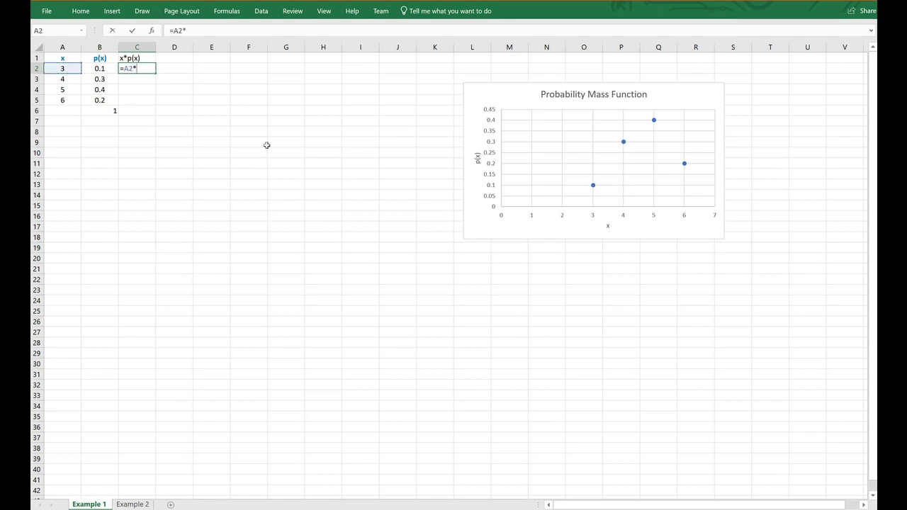
{"action": "left_click", "coordinate": [111, 72]}
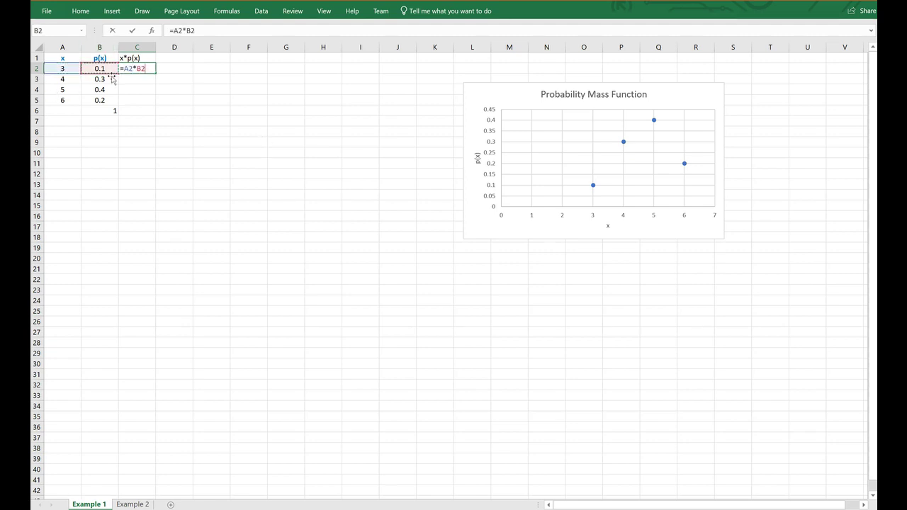
{"action": "key", "text": "Return"}
{"action": "left_click", "coordinate": [140, 69]}
{"action": "left_click_drag", "start_coordinate": [158, 82], "coordinate": [155, 107]}
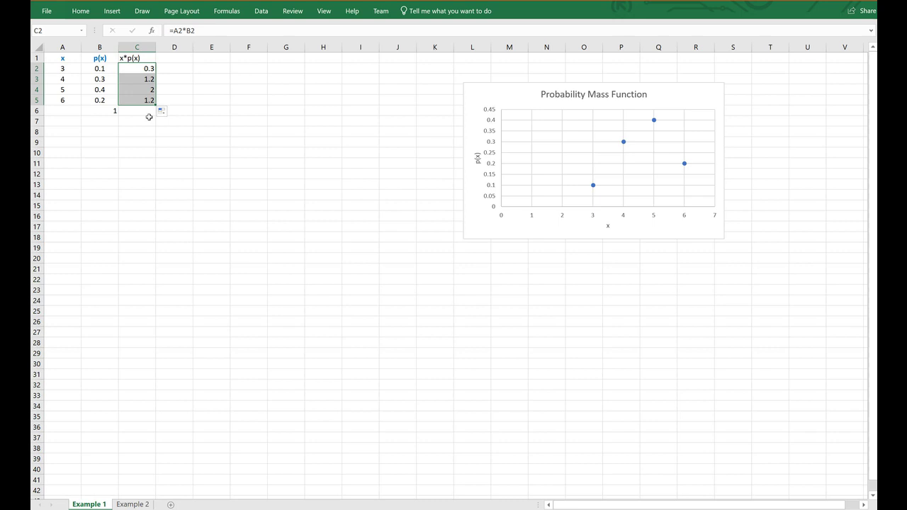
Step: Label B11 'E(X) =' and enter =SUM(C2:C5) in C11, giving 4.7
{"action": "left_click", "coordinate": [100, 164]}
{"action": "type", "text": "E(X"}
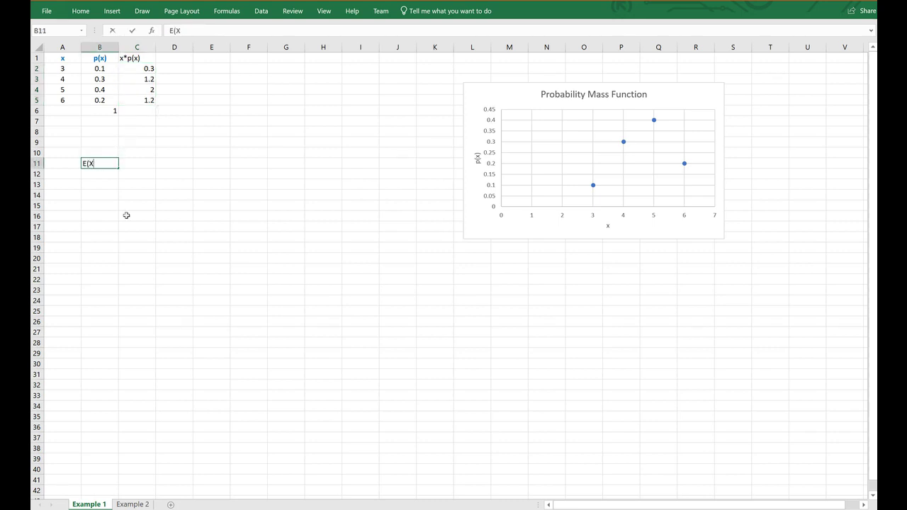
{"action": "type", "text": ") ="}
{"action": "key", "text": "Return"}
{"action": "key", "text": "Right"}
{"action": "key", "text": "Up"}
{"action": "type", "text": "=s"}
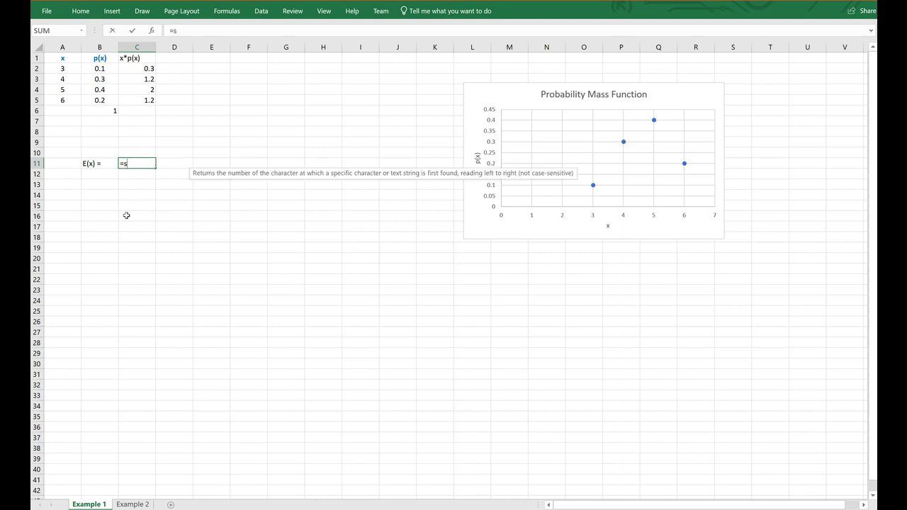
{"action": "type", "text": "um("}
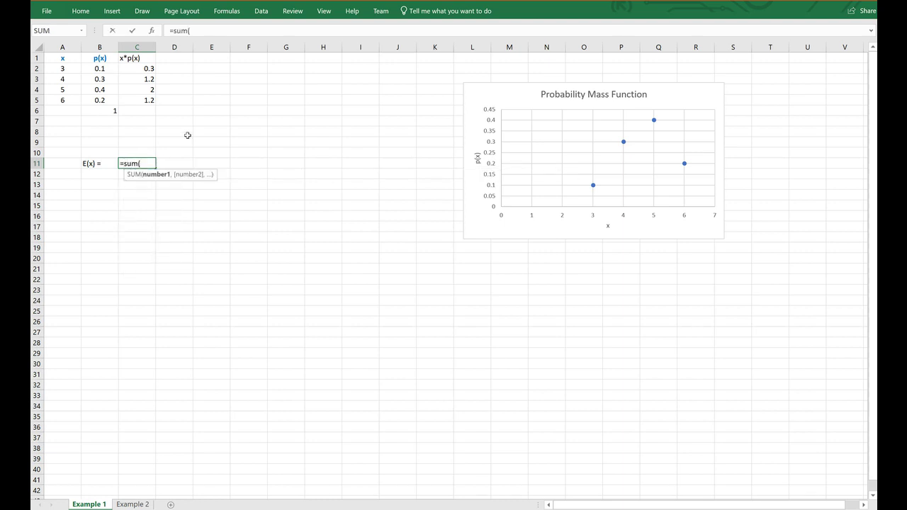
{"action": "left_click_drag", "start_coordinate": [146, 70], "coordinate": [143, 101]}
{"action": "type", "text": ")"}
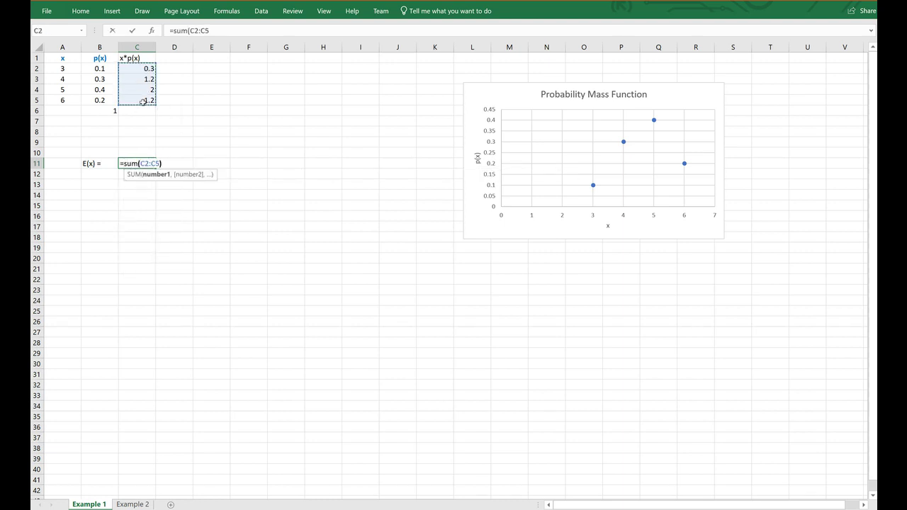
{"action": "key", "text": "Return"}
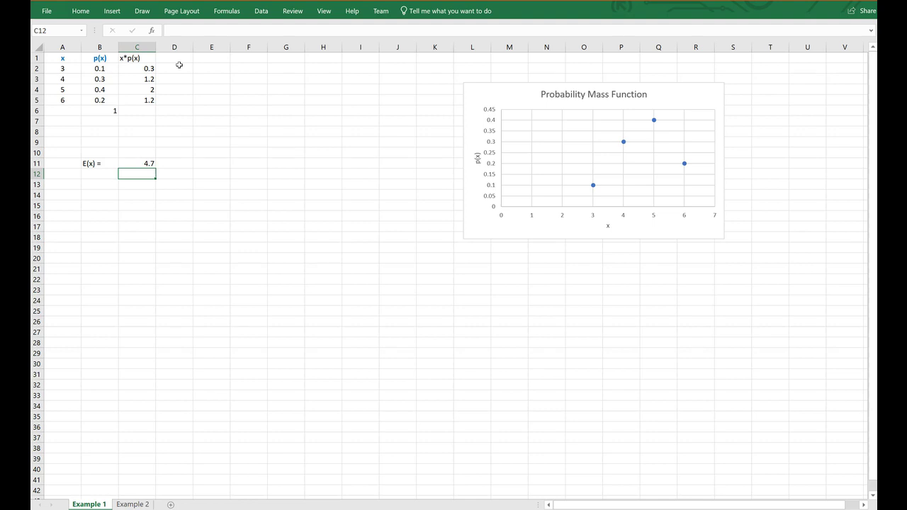
{"action": "left_click", "coordinate": [178, 62]}
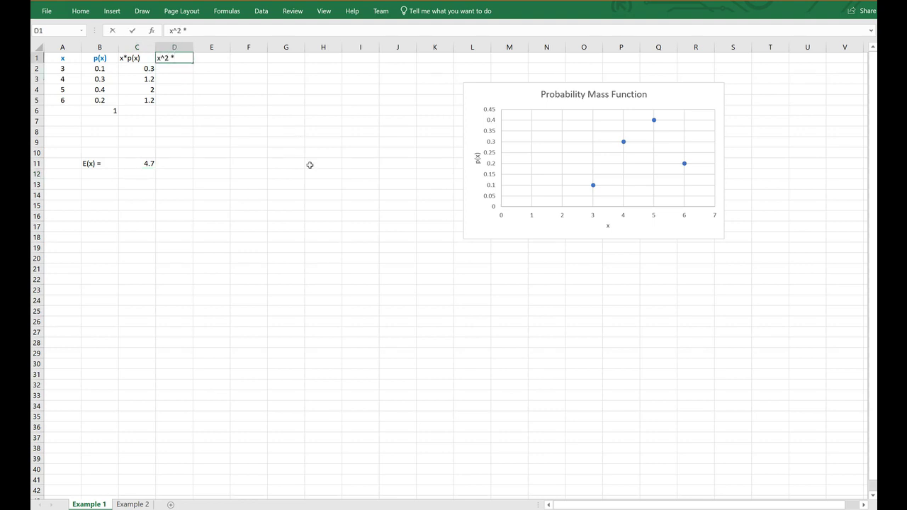
Step: Head column D 'x^2 *p(x)' and fill =A2^2*B2 down D2:D5 (0.9, 4.8, 10, 7.2)
{"action": "key", "text": "Return"}
{"action": "type", "text": "="}
{"action": "left_click", "coordinate": [63, 69]}
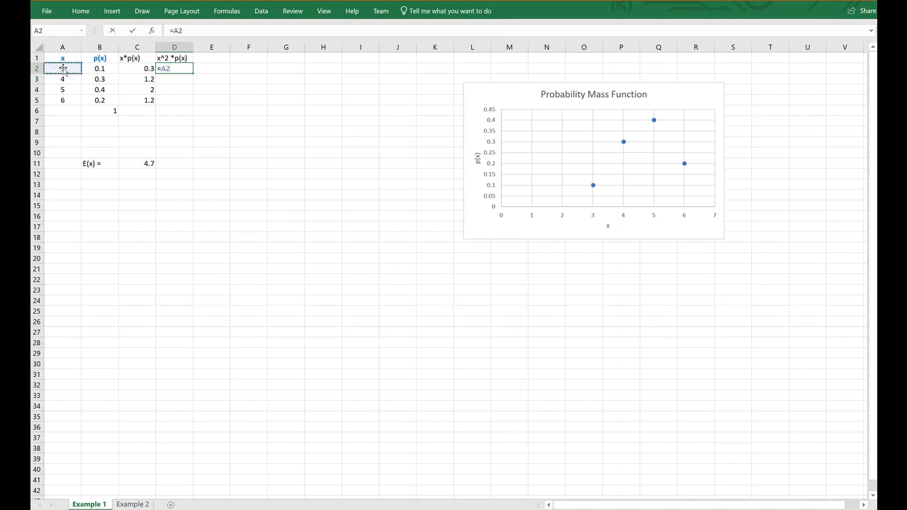
{"action": "type", "text": "^2 *"}
{"action": "left_click", "coordinate": [105, 71]}
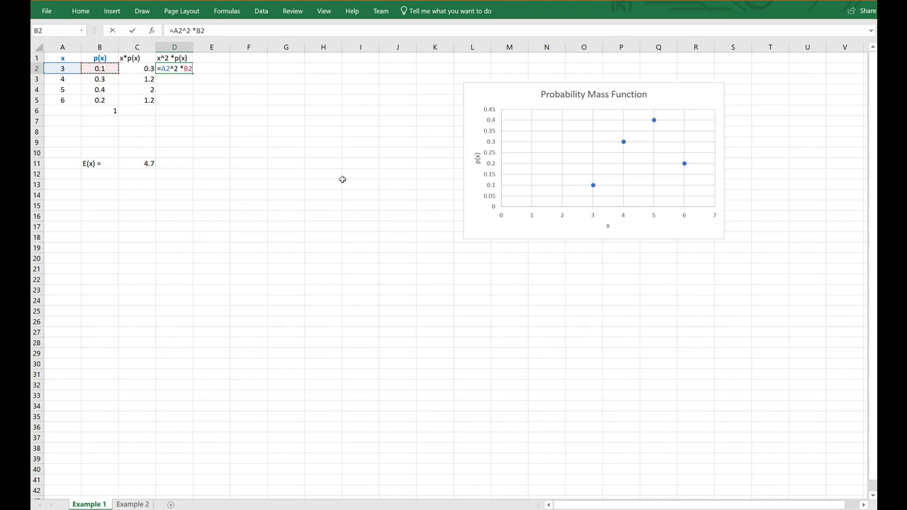
{"action": "key", "text": "Return"}
{"action": "left_click", "coordinate": [191, 68]}
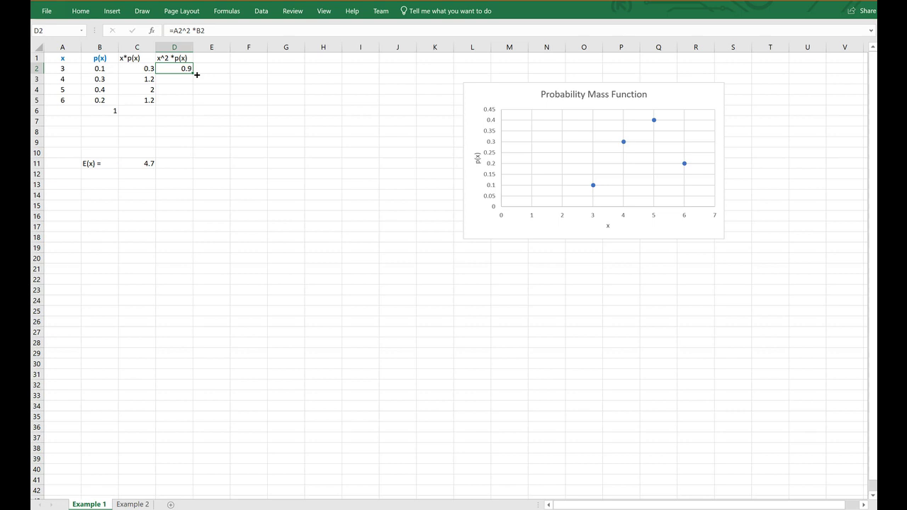
{"action": "left_click_drag", "start_coordinate": [197, 74], "coordinate": [196, 108]}
{"action": "left_click", "coordinate": [107, 175]}
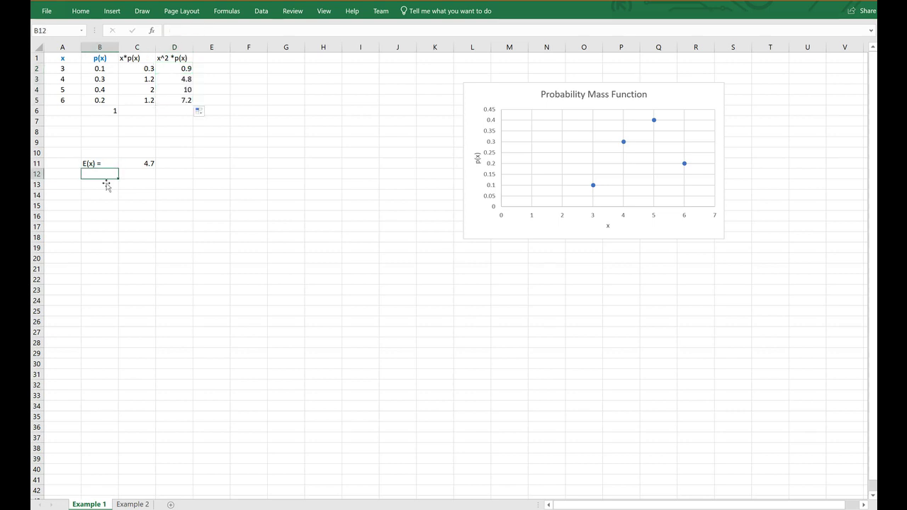
{"action": "type", "text": "E(x) ="}
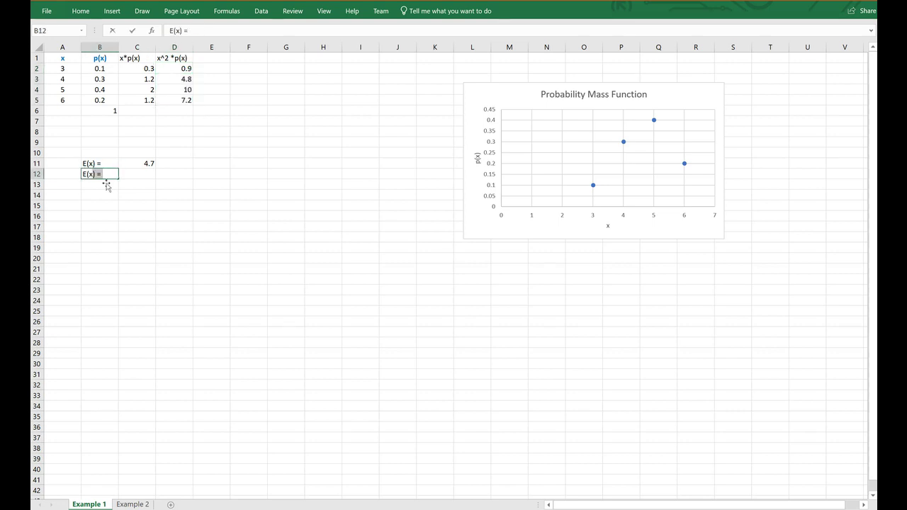
Step: Correct the B12 label to read 'E(x^2) ='
{"action": "left_click", "coordinate": [80, 11]}
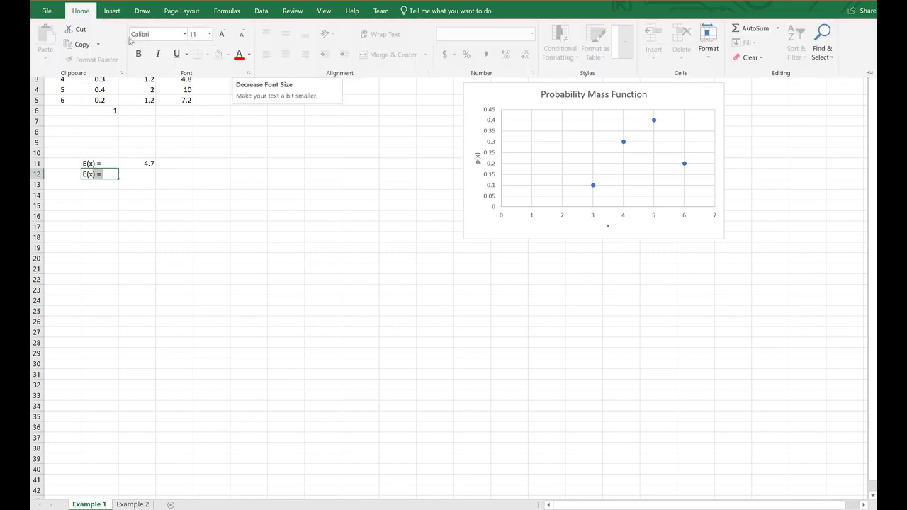
{"action": "left_click", "coordinate": [183, 166]}
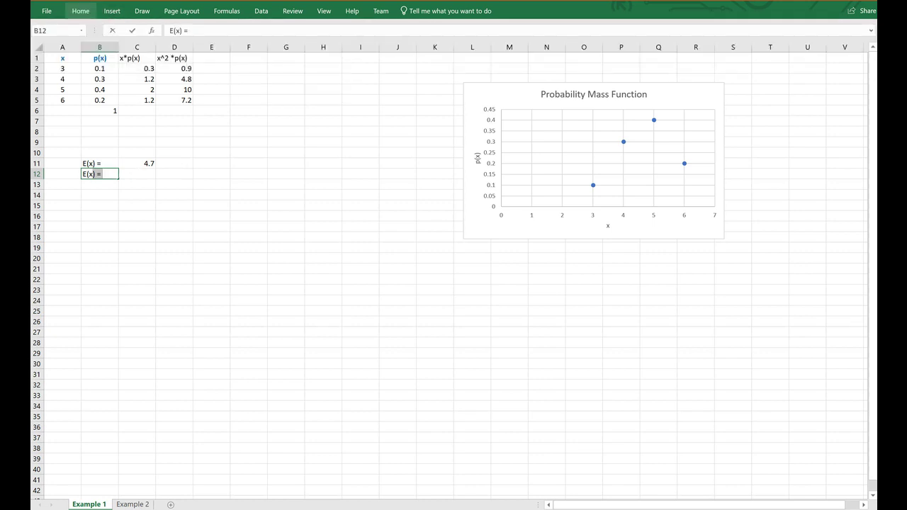
{"action": "key", "text": "Left"}
{"action": "key", "text": "Left"}
{"action": "key", "text": "Left"}
{"action": "type", "text": "^2("}
{"action": "key", "text": "BackSpace"}
{"action": "key", "text": "Return"}
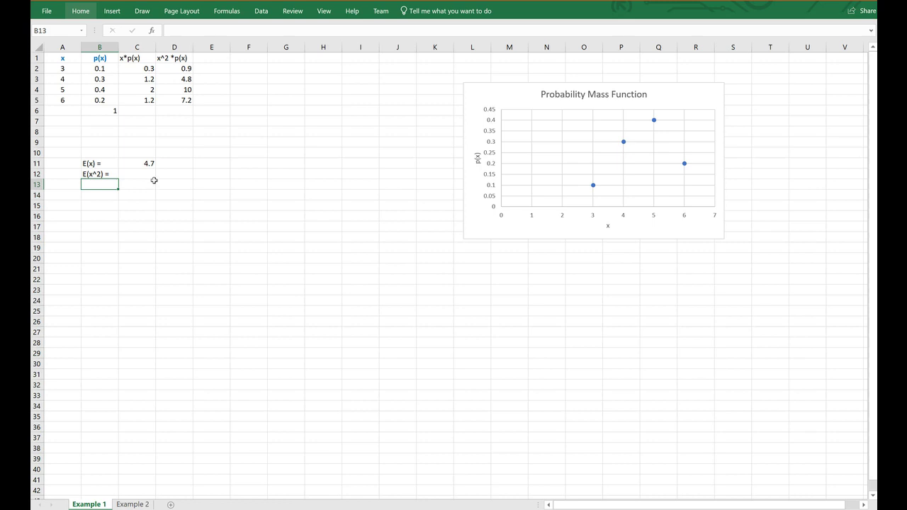
Step: Enter =SUM(D2:D5) in C12, giving E(x^2) = 22.9
{"action": "left_click", "coordinate": [153, 177]}
{"action": "type", "text": "=sum("}
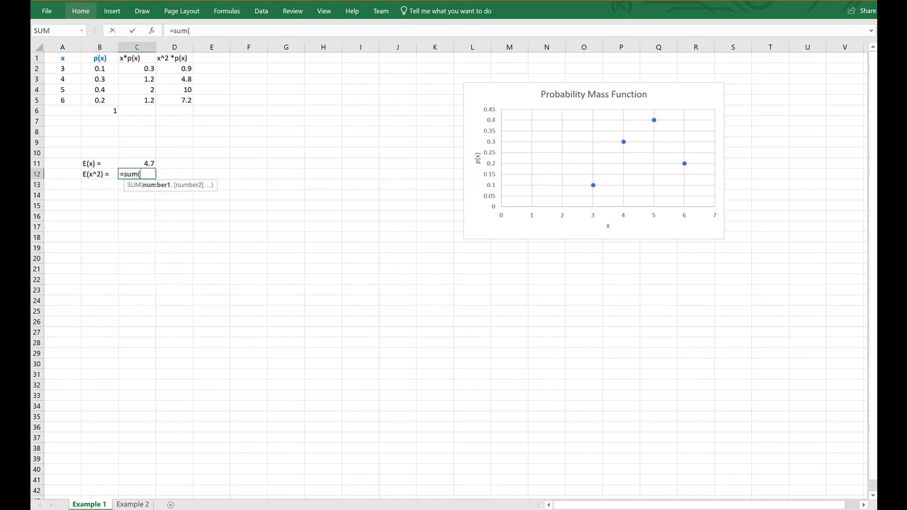
{"action": "left_click_drag", "start_coordinate": [192, 70], "coordinate": [186, 102]}
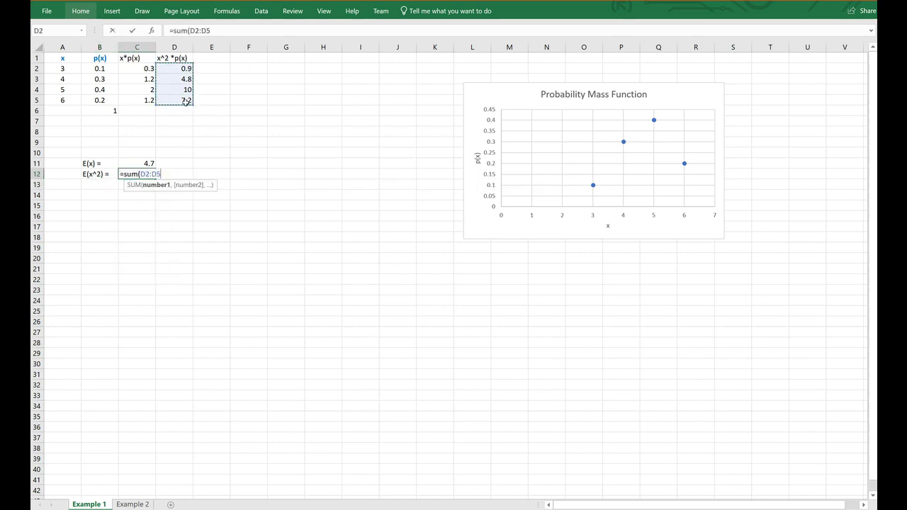
{"action": "key", "text": "Return"}
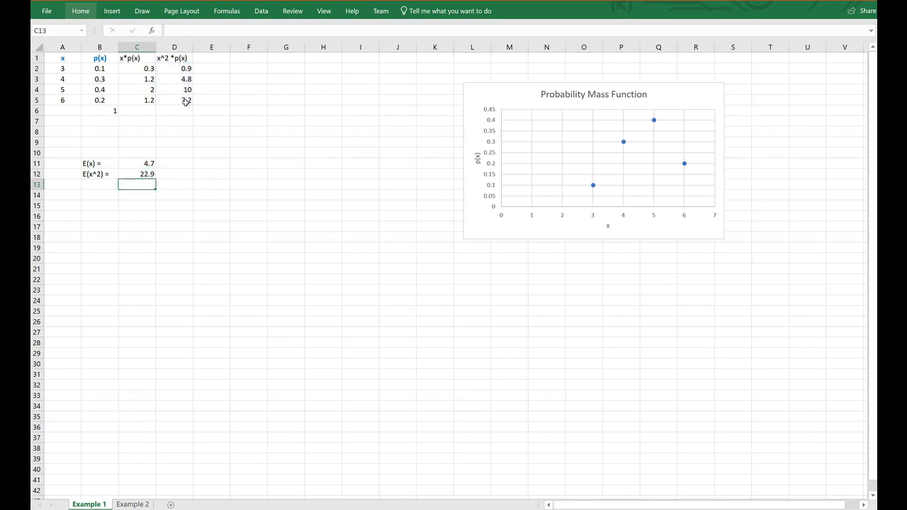
{"action": "left_click", "coordinate": [108, 188]}
Step: Label B13 'Var(x) =' and compute C12 minus C11 squared in C13, giving 0.81
{"action": "type", "text": "V"}
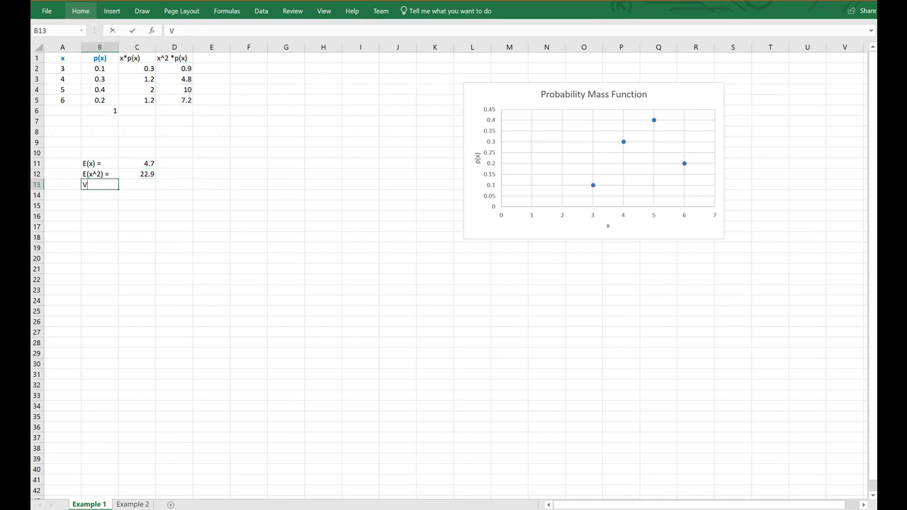
{"action": "type", "text": "ar(x) ="}
{"action": "key", "text": "Tab"}
{"action": "type", "text": "="}
{"action": "left_click", "coordinate": [150, 175]}
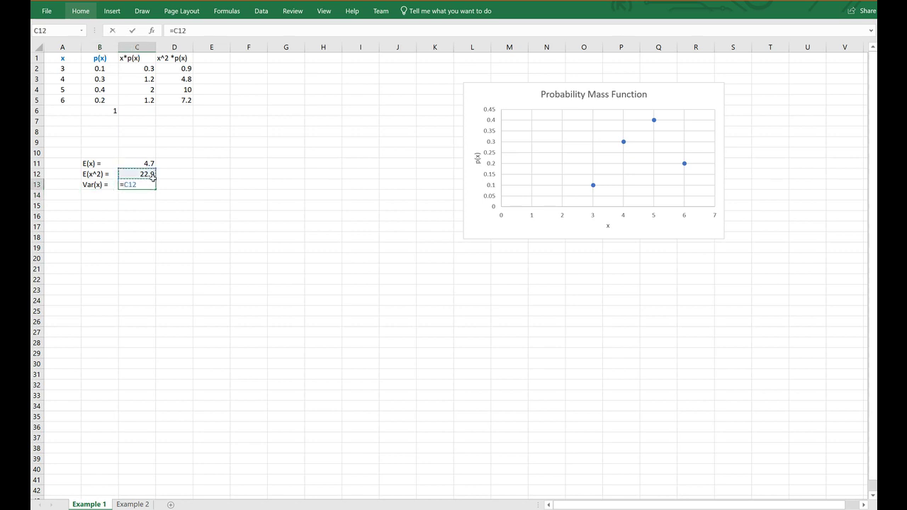
{"action": "type", "text": "-"}
{"action": "left_click", "coordinate": [149, 166]}
{"action": "type", "text": "^2"}
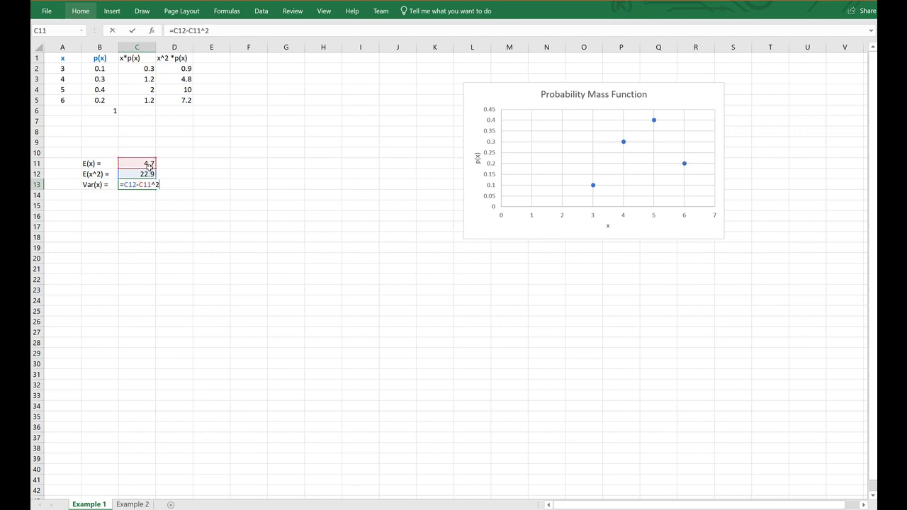
{"action": "key", "text": "Return"}
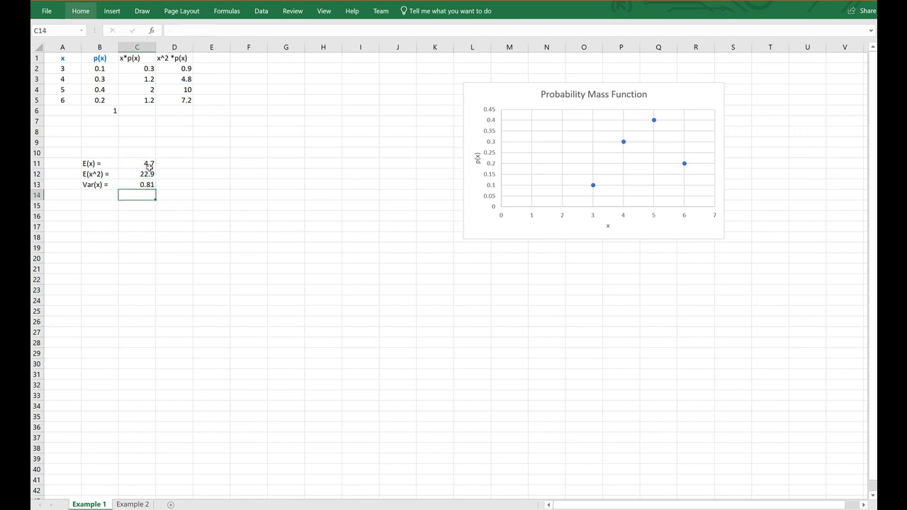
Step: Label B14 Stdev(x) and enter =SQRT(C13) in C14, giving 0.9
{"action": "left_click", "coordinate": [114, 198]}
{"action": "type", "text": "Stdev(x) ="}
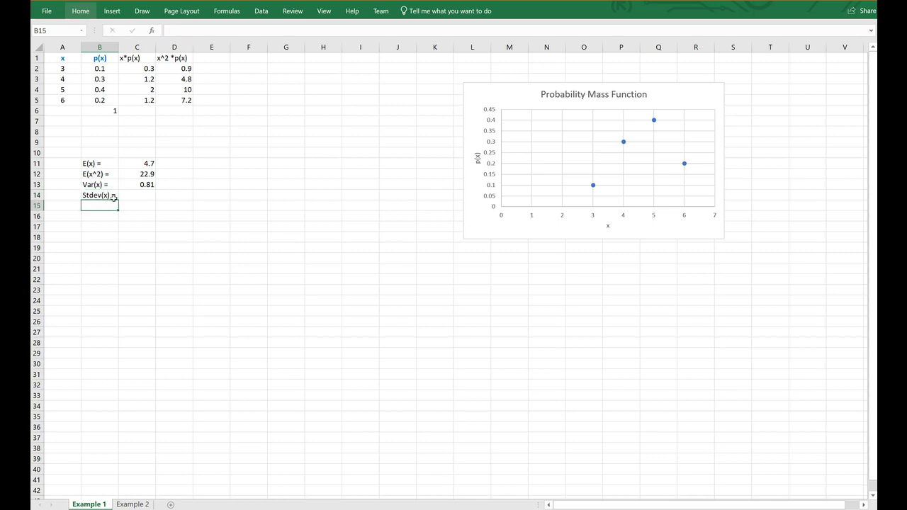
{"action": "key", "text": "Return"}
{"action": "key", "text": "Right"}
{"action": "type", "text": "="}
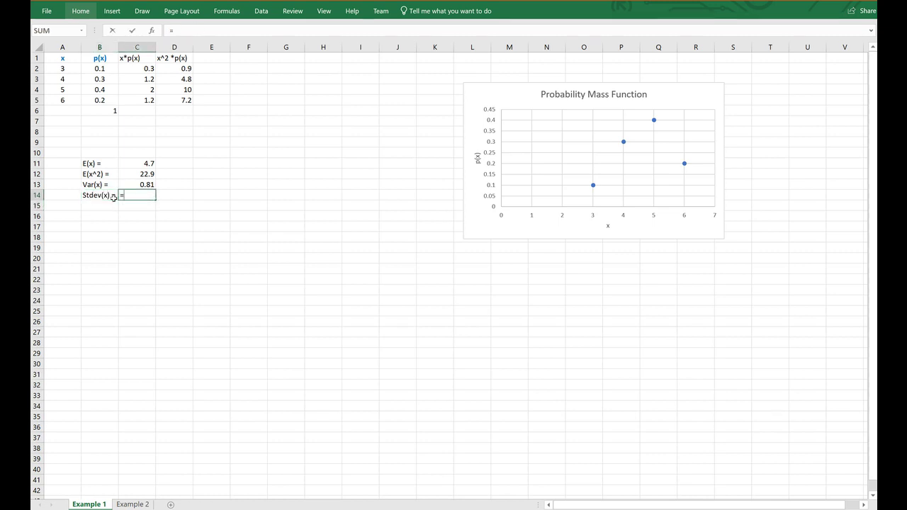
{"action": "type", "text": "sqrt("}
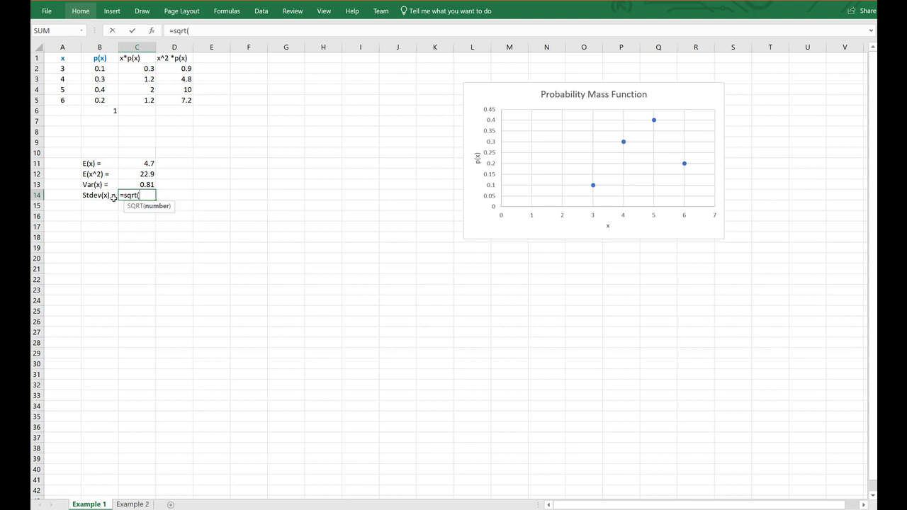
{"action": "left_click", "coordinate": [127, 186]}
{"action": "type", "text": ")"}
{"action": "key", "text": "Return"}
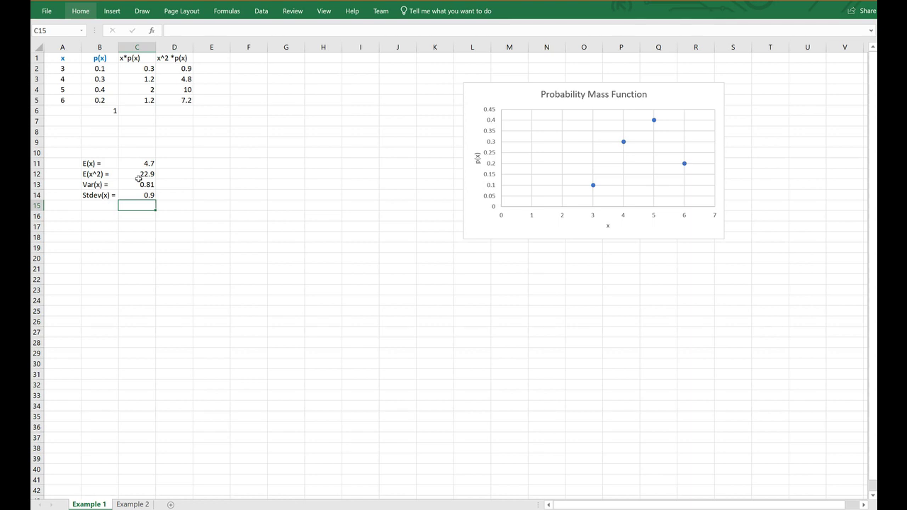
Step: Handwrite E(x) = Σ x·p(x) below Example 1's table, undoing a stray stroke
{"action": "mouse_move", "coordinate": [279, 272]}
{"action": "left_mouse_down"}
{"action": "mouse_move", "coordinate": [273, 305]}
{"action": "mouse_move", "coordinate": [315, 297]}
{"action": "left_mouse_up"}
{"action": "mouse_move", "coordinate": [319, 271]}
{"action": "left_mouse_down"}
{"action": "mouse_move", "coordinate": [323, 305]}
{"action": "mouse_move", "coordinate": [353, 288]}
{"action": "left_mouse_up"}
{"action": "mouse_move", "coordinate": [397, 265]}
{"action": "left_mouse_down"}
{"action": "mouse_move", "coordinate": [391, 302]}
{"action": "mouse_move", "coordinate": [414, 299]}
{"action": "left_mouse_up"}
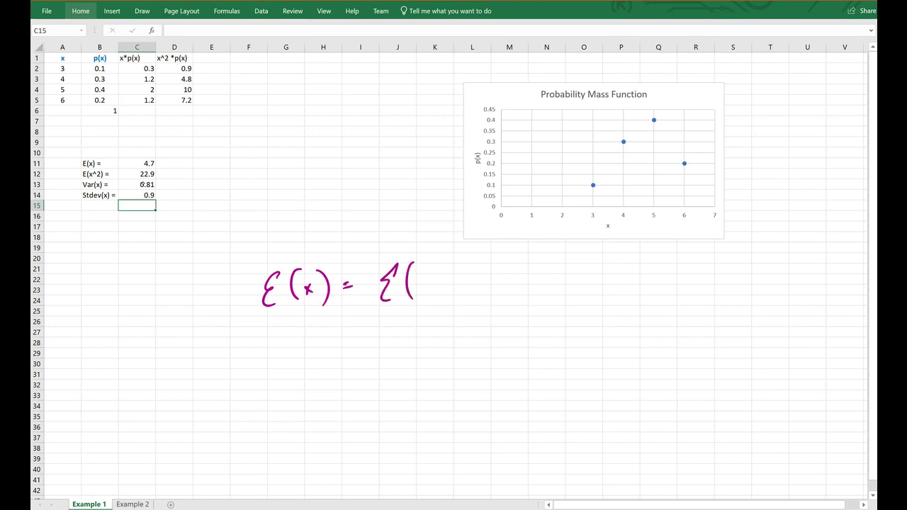
{"action": "key", "text": "ctrl+z"}
{"action": "left_click_drag", "start_coordinate": [448, 275], "coordinate": [459, 279]}
{"action": "left_click_drag", "start_coordinate": [466, 274], "coordinate": [471, 283]}
{"action": "mouse_move", "coordinate": [472, 273]}
{"action": "left_mouse_down"}
{"action": "mouse_move", "coordinate": [466, 282]}
{"action": "mouse_move", "coordinate": [485, 282]}
{"action": "left_mouse_up"}
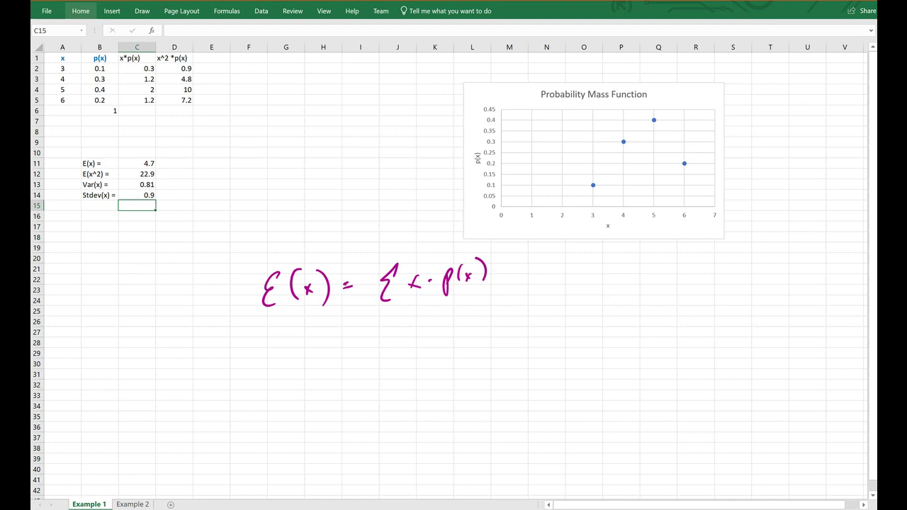
Step: Handwrite E(x²) = Σ(x²·p(x)) on a second line and bracket x·p(x) in E(x)
{"action": "left_click_drag", "start_coordinate": [284, 346], "coordinate": [293, 365]}
{"action": "mouse_move", "coordinate": [312, 335]}
{"action": "left_mouse_down"}
{"action": "mouse_move", "coordinate": [307, 361]}
{"action": "mouse_move", "coordinate": [338, 346]}
{"action": "left_mouse_up"}
{"action": "left_click_drag", "start_coordinate": [343, 332], "coordinate": [344, 363]}
{"action": "left_click_drag", "start_coordinate": [372, 338], "coordinate": [379, 339]}
{"action": "mouse_move", "coordinate": [373, 345]}
{"action": "left_mouse_down"}
{"action": "mouse_move", "coordinate": [397, 353]}
{"action": "mouse_move", "coordinate": [411, 321]}
{"action": "left_mouse_up"}
{"action": "left_click_drag", "start_coordinate": [423, 335], "coordinate": [434, 345]}
{"action": "left_click_drag", "start_coordinate": [437, 334], "coordinate": [427, 344]}
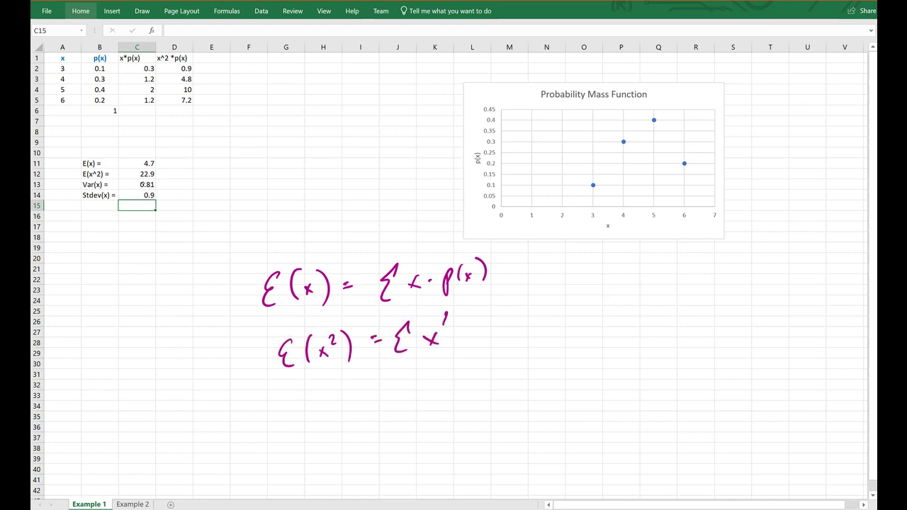
{"action": "left_click_drag", "start_coordinate": [474, 311], "coordinate": [473, 345]}
{"action": "left_click_drag", "start_coordinate": [485, 311], "coordinate": [494, 328]}
{"action": "left_click_drag", "start_coordinate": [499, 316], "coordinate": [515, 318]}
{"action": "left_click_drag", "start_coordinate": [422, 314], "coordinate": [418, 354]}
{"action": "left_click_drag", "start_coordinate": [532, 300], "coordinate": [533, 328]}
{"action": "left_click_drag", "start_coordinate": [410, 264], "coordinate": [402, 298]}
{"action": "left_click_drag", "start_coordinate": [491, 246], "coordinate": [500, 286]}
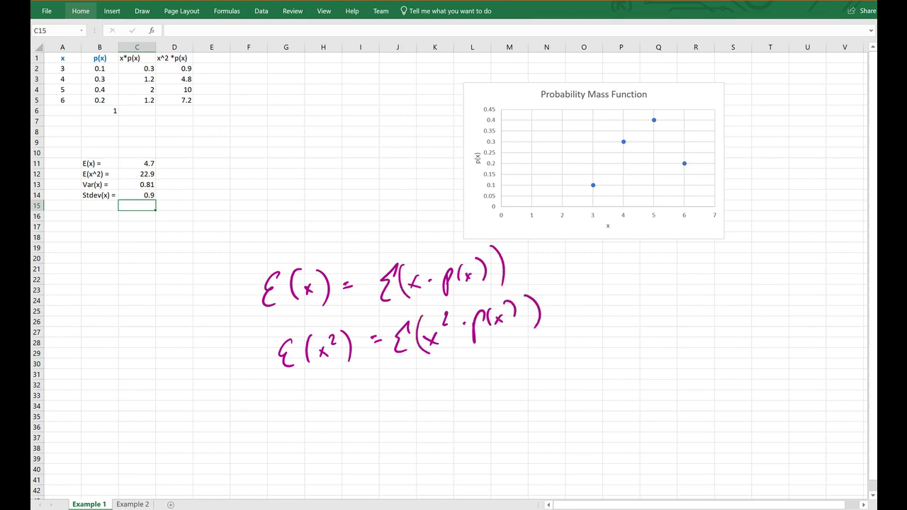
Step: Handwrite var(x) = E(x²) − (E(x))² on a third line
{"action": "mouse_move", "coordinate": [275, 408]}
{"action": "left_mouse_down"}
{"action": "mouse_move", "coordinate": [289, 405]}
{"action": "mouse_move", "coordinate": [305, 421]}
{"action": "left_mouse_up"}
{"action": "mouse_move", "coordinate": [307, 420]}
{"action": "left_mouse_down"}
{"action": "mouse_move", "coordinate": [314, 407]}
{"action": "mouse_move", "coordinate": [325, 421]}
{"action": "left_mouse_up"}
{"action": "mouse_move", "coordinate": [332, 404]}
{"action": "left_mouse_down"}
{"action": "mouse_move", "coordinate": [340, 414]}
{"action": "mouse_move", "coordinate": [332, 416]}
{"action": "left_mouse_up"}
{"action": "mouse_move", "coordinate": [346, 390]}
{"action": "left_mouse_down"}
{"action": "mouse_move", "coordinate": [353, 424]}
{"action": "mouse_move", "coordinate": [377, 395]}
{"action": "left_mouse_up"}
{"action": "mouse_move", "coordinate": [369, 402]}
{"action": "left_mouse_down"}
{"action": "mouse_move", "coordinate": [407, 392]}
{"action": "mouse_move", "coordinate": [408, 413]}
{"action": "left_mouse_up"}
{"action": "mouse_move", "coordinate": [424, 383]}
{"action": "left_mouse_down"}
{"action": "mouse_move", "coordinate": [423, 408]}
{"action": "mouse_move", "coordinate": [435, 399]}
{"action": "mouse_move", "coordinate": [411, 413]}
{"action": "left_mouse_up"}
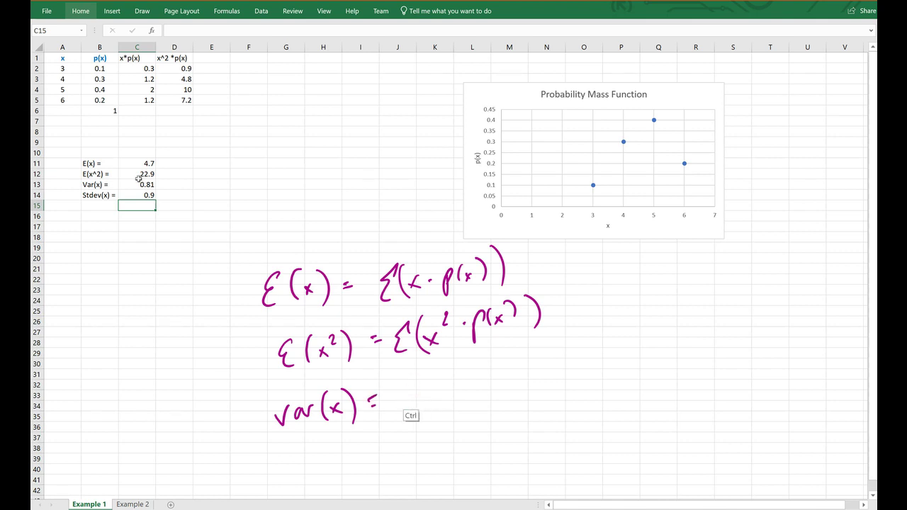
{"action": "mouse_move", "coordinate": [416, 381]}
{"action": "left_mouse_down"}
{"action": "mouse_move", "coordinate": [411, 409]}
{"action": "mouse_move", "coordinate": [421, 407]}
{"action": "left_mouse_up"}
{"action": "left_click_drag", "start_coordinate": [426, 391], "coordinate": [435, 402]}
{"action": "left_click_drag", "start_coordinate": [435, 389], "coordinate": [426, 403]}
{"action": "left_click_drag", "start_coordinate": [448, 371], "coordinate": [454, 402]}
{"action": "left_click_drag", "start_coordinate": [478, 376], "coordinate": [486, 373]}
{"action": "mouse_move", "coordinate": [526, 352]}
{"action": "left_mouse_down"}
{"action": "mouse_move", "coordinate": [516, 366]}
{"action": "mouse_move", "coordinate": [527, 376]}
{"action": "left_mouse_up"}
{"action": "left_click_drag", "start_coordinate": [535, 363], "coordinate": [543, 370]}
{"action": "mouse_move", "coordinate": [543, 361]}
{"action": "left_mouse_down"}
{"action": "mouse_move", "coordinate": [536, 372]}
{"action": "mouse_move", "coordinate": [555, 367]}
{"action": "left_mouse_up"}
{"action": "left_click_drag", "start_coordinate": [506, 350], "coordinate": [505, 387]}
{"action": "mouse_move", "coordinate": [555, 342]}
{"action": "left_mouse_down"}
{"action": "mouse_move", "coordinate": [550, 373]}
{"action": "mouse_move", "coordinate": [569, 337]}
{"action": "left_mouse_up"}
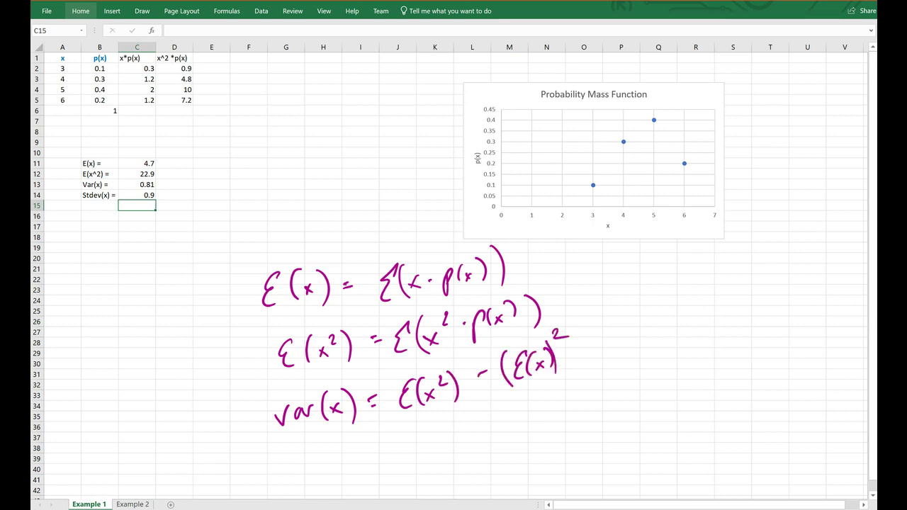
Step: Handwrite Stdv(x) = √var(x) below it, then switch to the Example 2 sheet
{"action": "left_click_drag", "start_coordinate": [316, 462], "coordinate": [303, 482]}
{"action": "mouse_move", "coordinate": [316, 456]}
{"action": "left_mouse_down"}
{"action": "mouse_move", "coordinate": [319, 479]}
{"action": "mouse_move", "coordinate": [325, 466]}
{"action": "left_mouse_up"}
{"action": "left_click_drag", "start_coordinate": [334, 453], "coordinate": [330, 477]}
{"action": "left_click_drag", "start_coordinate": [345, 464], "coordinate": [376, 468]}
{"action": "mouse_move", "coordinate": [380, 448]}
{"action": "left_mouse_down"}
{"action": "mouse_move", "coordinate": [383, 469]}
{"action": "mouse_move", "coordinate": [404, 454]}
{"action": "left_mouse_up"}
{"action": "mouse_move", "coordinate": [428, 444]}
{"action": "left_mouse_down"}
{"action": "mouse_move", "coordinate": [441, 454]}
{"action": "mouse_move", "coordinate": [503, 397]}
{"action": "left_mouse_up"}
{"action": "left_click_drag", "start_coordinate": [453, 431], "coordinate": [489, 440]}
{"action": "left_click_drag", "start_coordinate": [493, 437], "coordinate": [508, 422]}
{"action": "left_click_drag", "start_coordinate": [512, 417], "coordinate": [509, 444]}
{"action": "left_click_drag", "start_coordinate": [513, 425], "coordinate": [521, 437]}
{"action": "left_click_drag", "start_coordinate": [521, 413], "coordinate": [523, 443]}
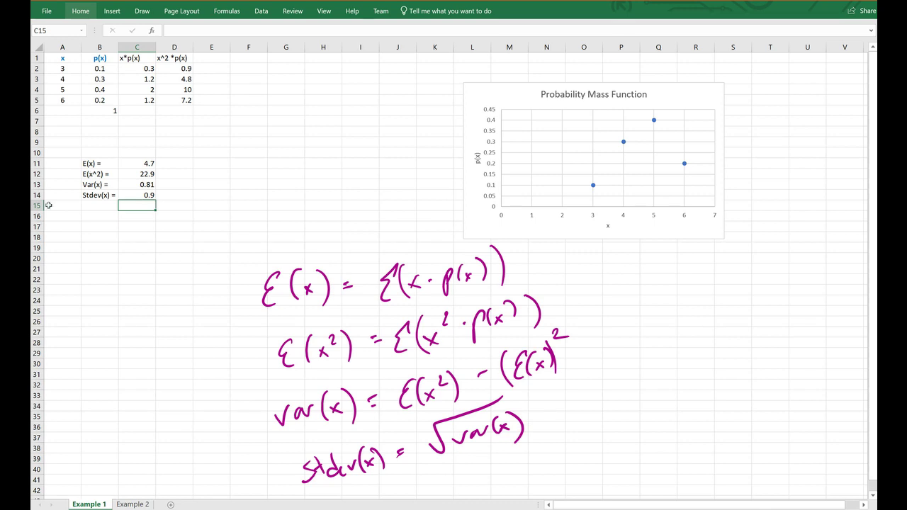
{"action": "left_click", "coordinate": [133, 505]}
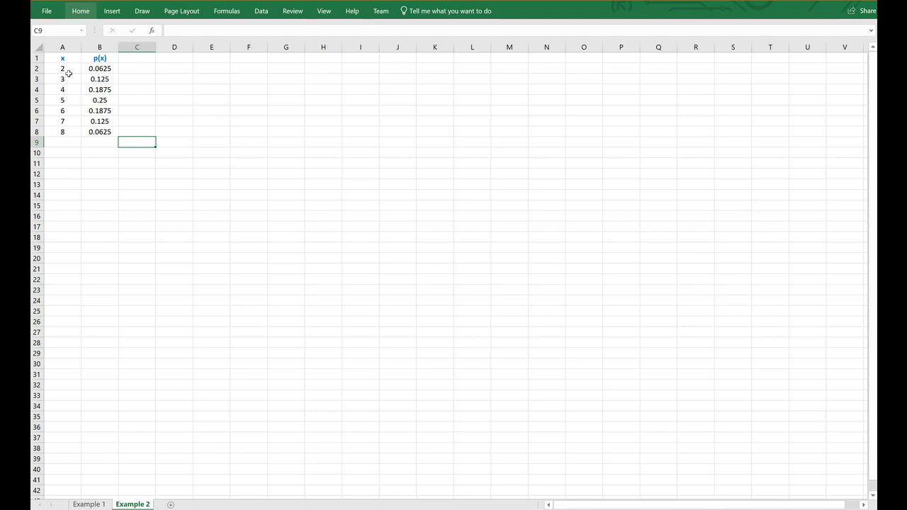
Step: Rename the A1 heading to 'x (sum)' and select the table A1:B8
{"action": "left_click", "coordinate": [73, 61]}
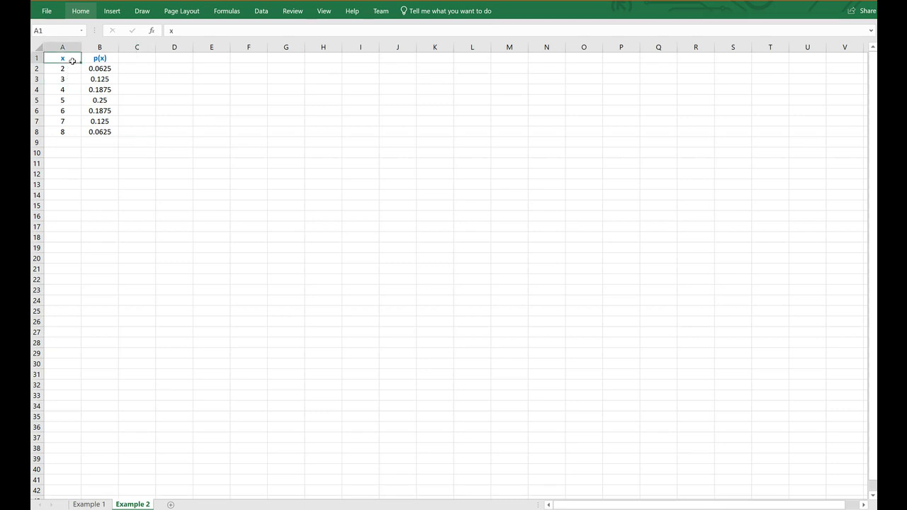
{"action": "type", "text": "(sum)"}
{"action": "key", "text": "Return"}
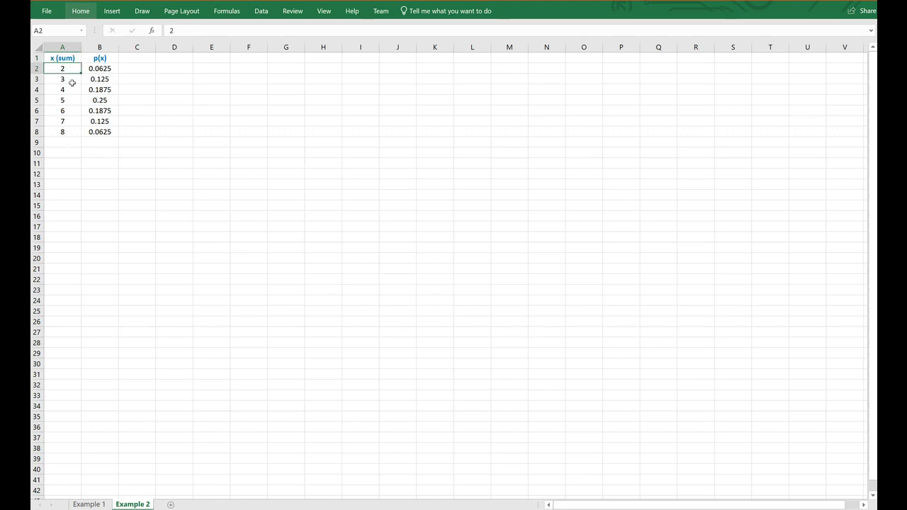
{"action": "left_click_drag", "start_coordinate": [71, 60], "coordinate": [105, 132]}
Step: Insert a scatter chart of p(x) against x (sum)
{"action": "left_click", "coordinate": [112, 11]}
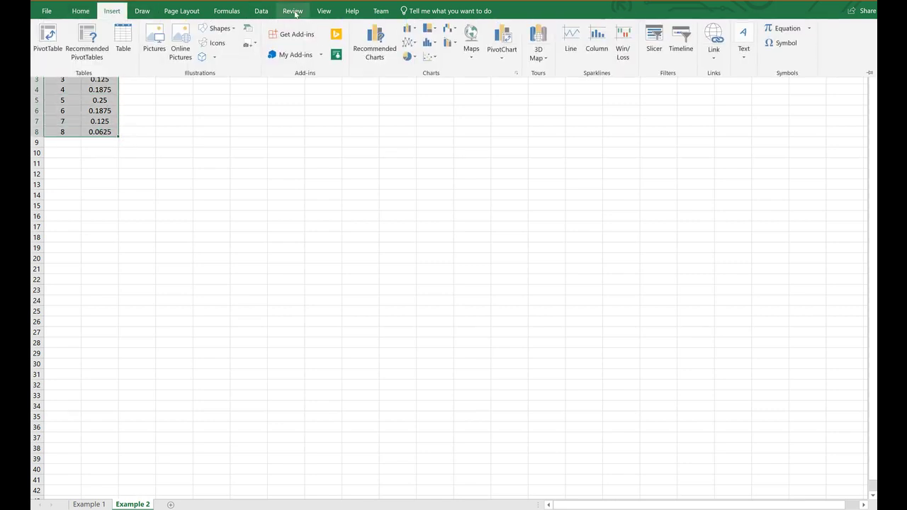
{"action": "left_click", "coordinate": [429, 44]}
{"action": "left_click", "coordinate": [432, 90]}
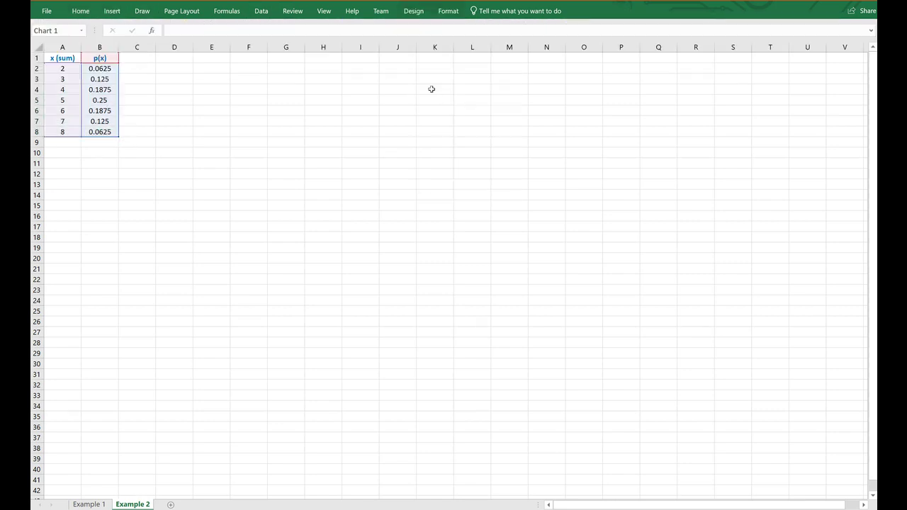
Step: Title the chart 'PMF for X: the sum of two 4-sided dice' and move it beside the table
{"action": "left_click", "coordinate": [465, 212]}
{"action": "double_click", "coordinate": [465, 212]}
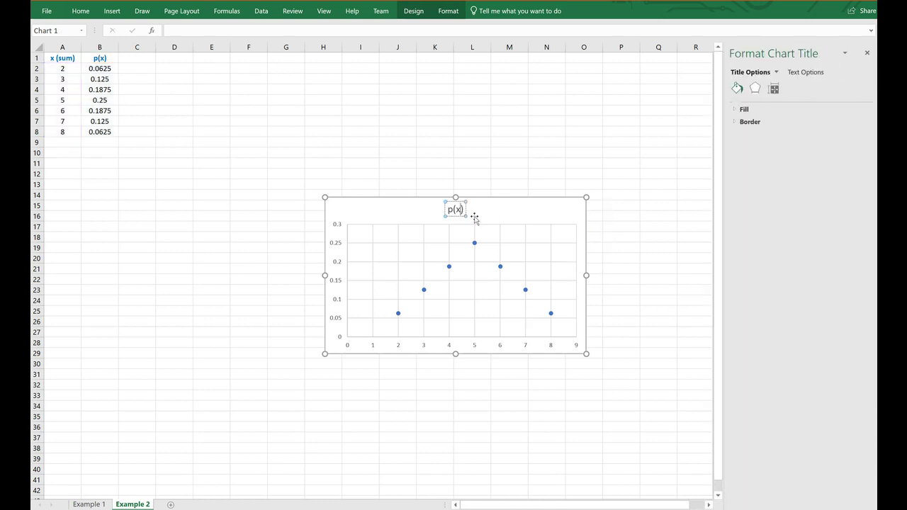
{"action": "key", "text": "BackSpace"}
{"action": "key", "text": "BackSpace"}
{"action": "key", "text": "BackSpace"}
{"action": "key", "text": "BackSpace"}
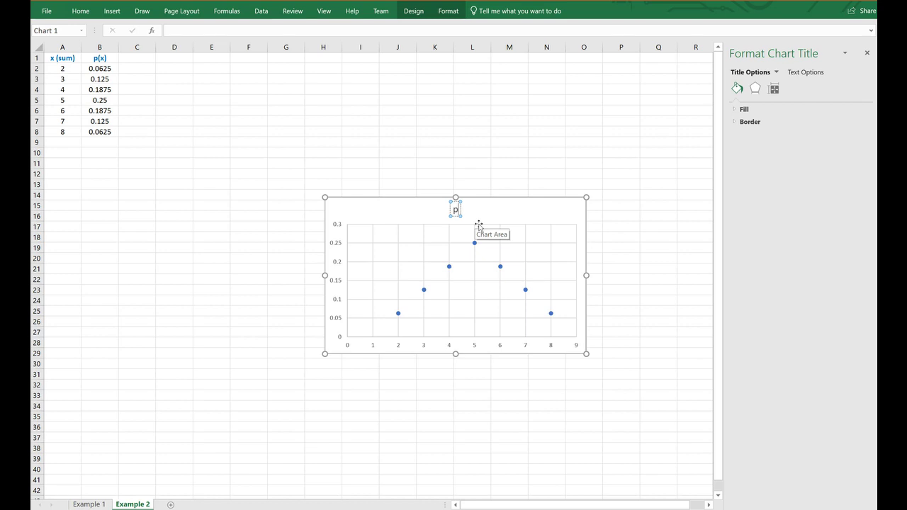
{"action": "type", "text": "MPF for X:"}
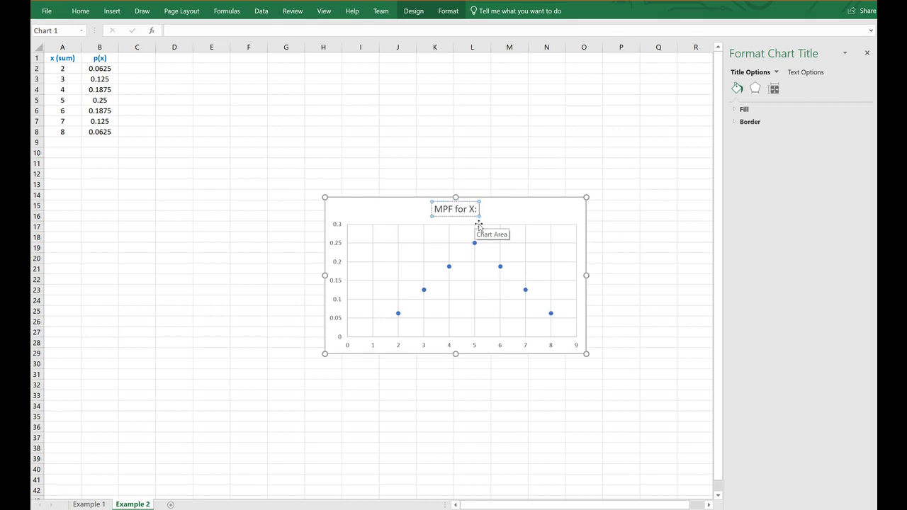
{"action": "type", "text": " the sum of"}
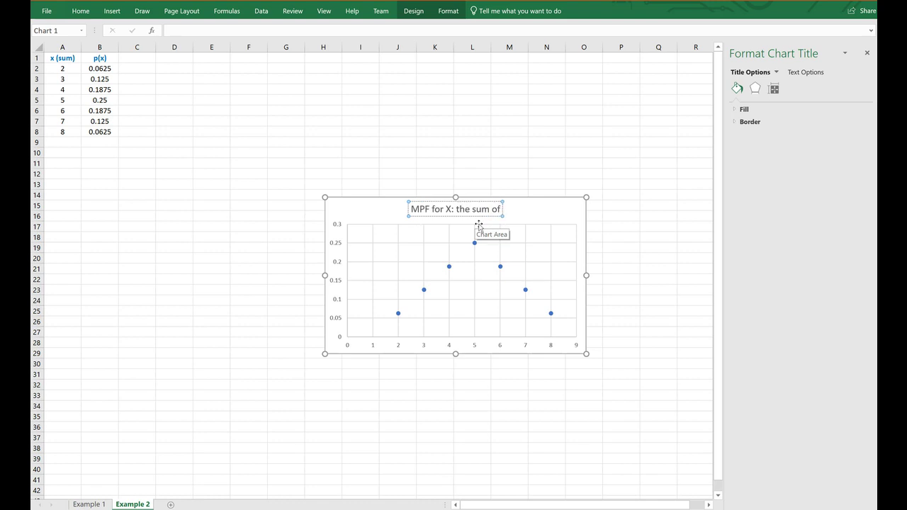
{"action": "type", "text": " two"}
{"action": "type", "text": " 4-"}
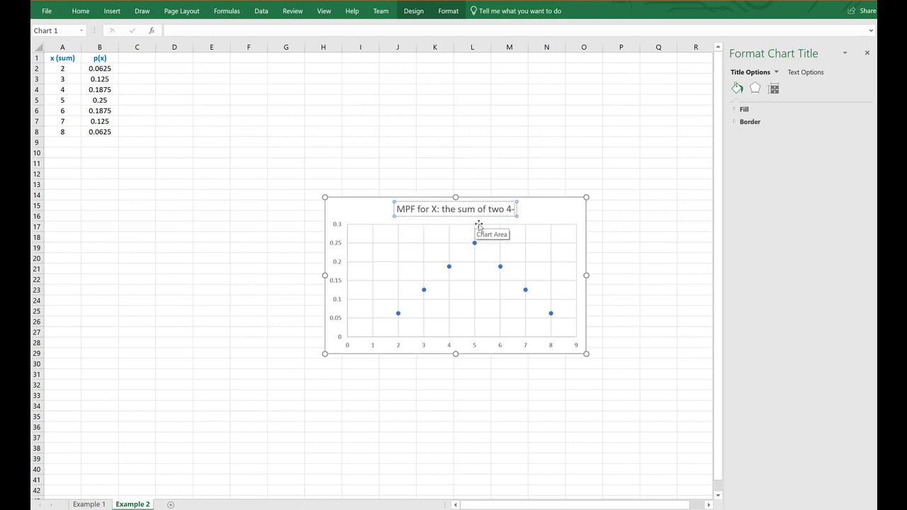
{"action": "type", "text": "sided dice"}
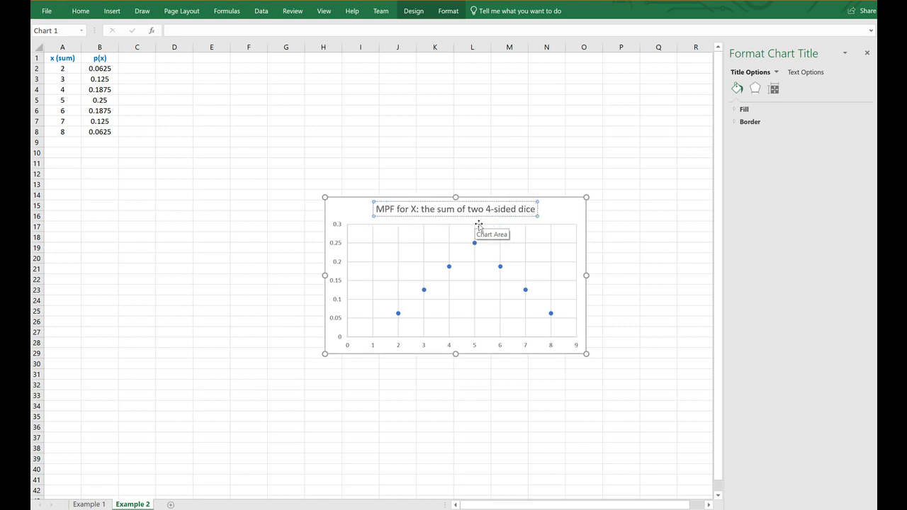
{"action": "left_click", "coordinate": [392, 210]}
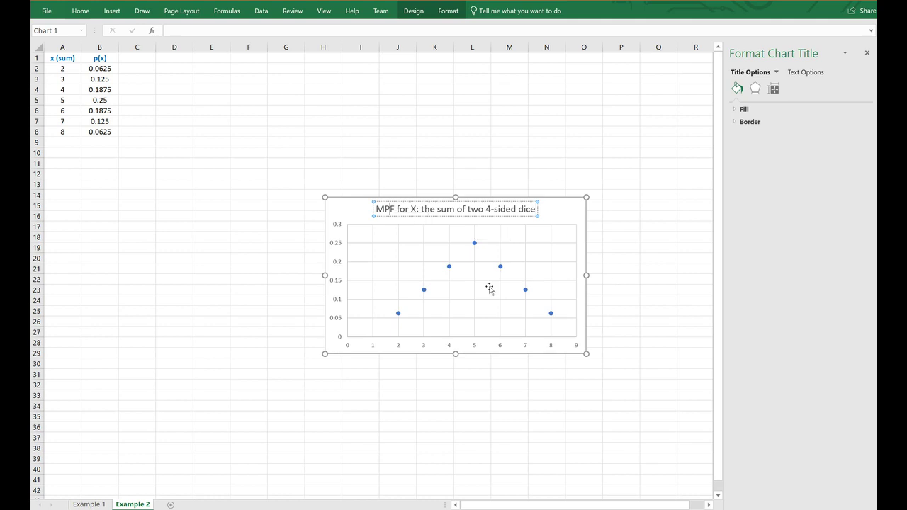
{"action": "key", "text": "BackSpace"}
{"action": "key", "text": "BackSpace"}
{"action": "key", "text": "BackSpace"}
{"action": "type", "text": "PMF"}
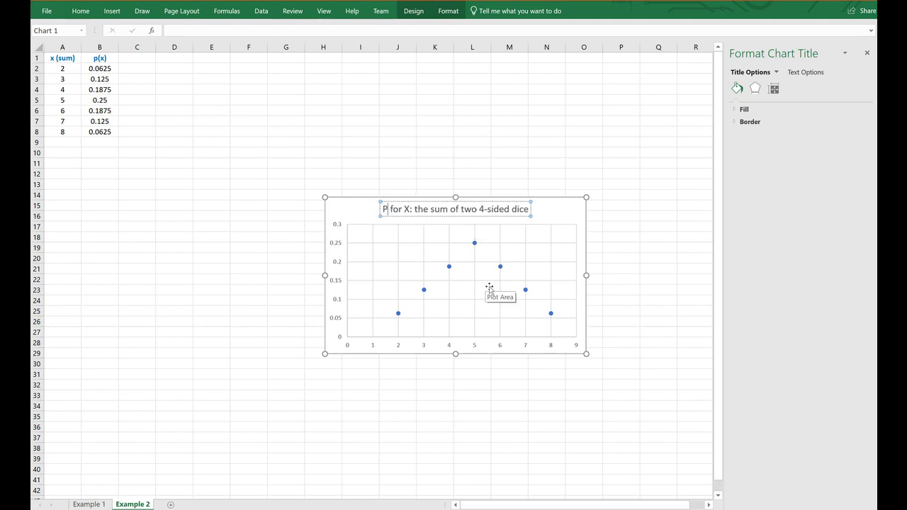
{"action": "left_click", "coordinate": [557, 223]}
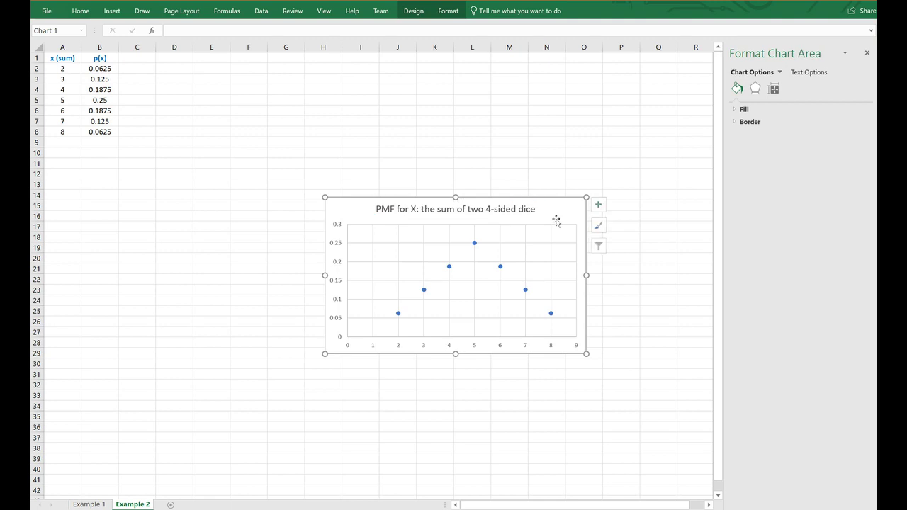
{"action": "left_click_drag", "start_coordinate": [560, 209], "coordinate": [604, 135]}
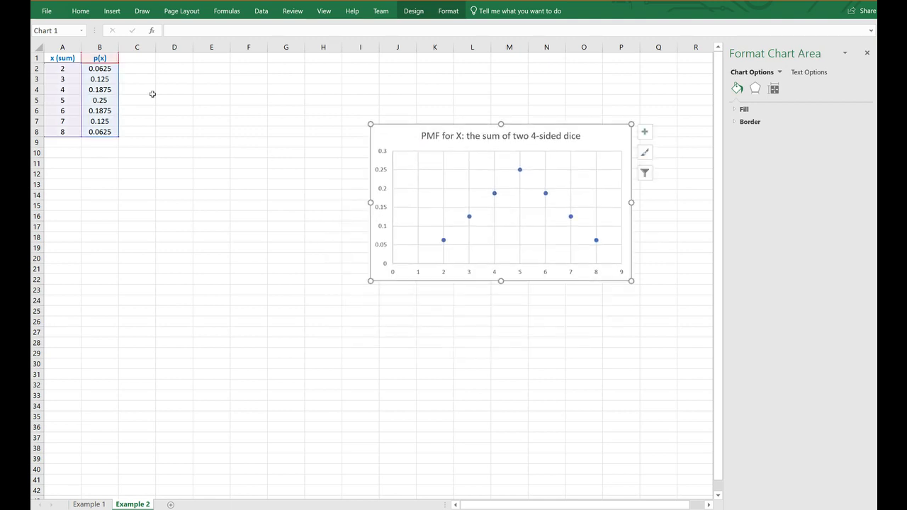
Step: Enter column headings x*p(x) in C1 and x^2 *p(x) in D1
{"action": "left_click", "coordinate": [145, 63]}
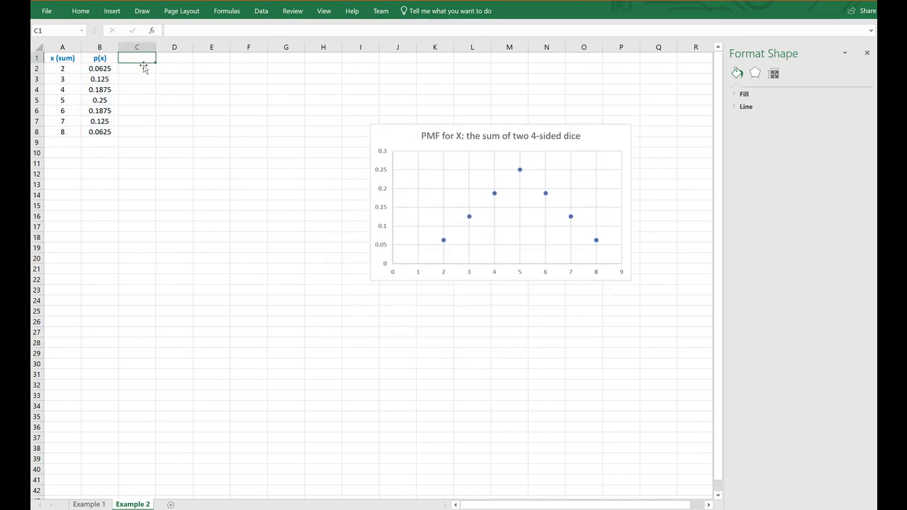
{"action": "type", "text": "x*p("}
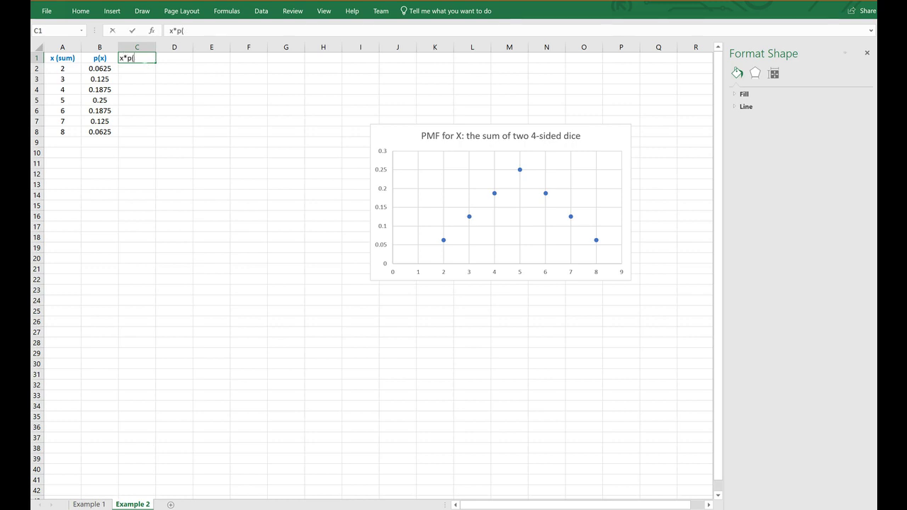
{"action": "type", "text": "x)"}
{"action": "key", "text": "Tab"}
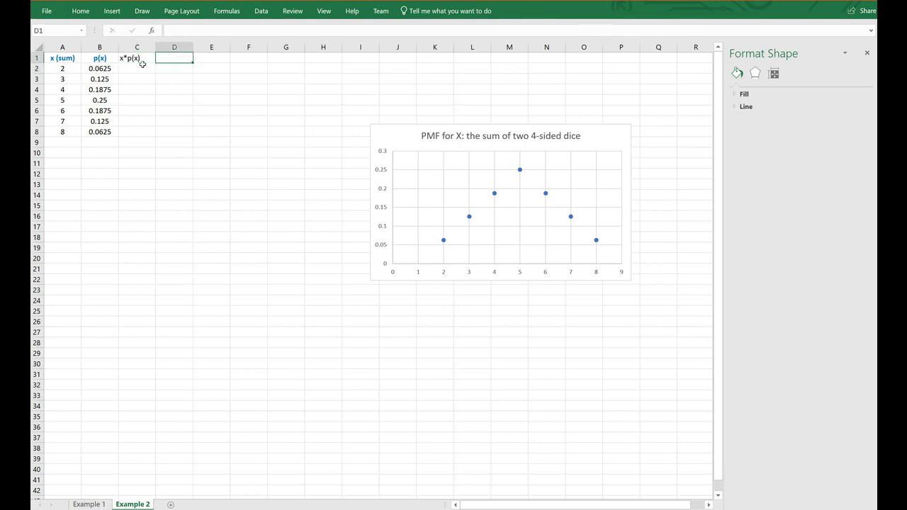
{"action": "type", "text": "x^2 *p(x)"}
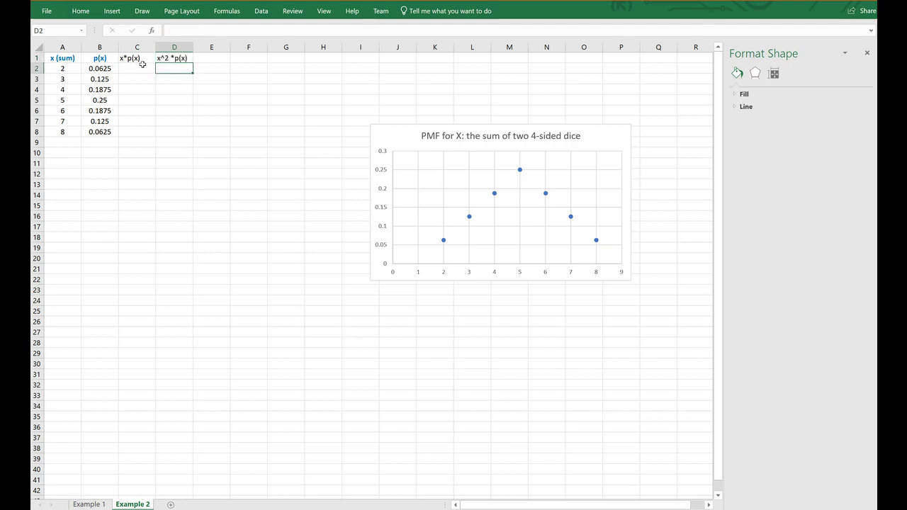
Step: Enter =A2*B2 in C2 and fill it down through C8
{"action": "left_click", "coordinate": [139, 69]}
{"action": "type", "text": "="}
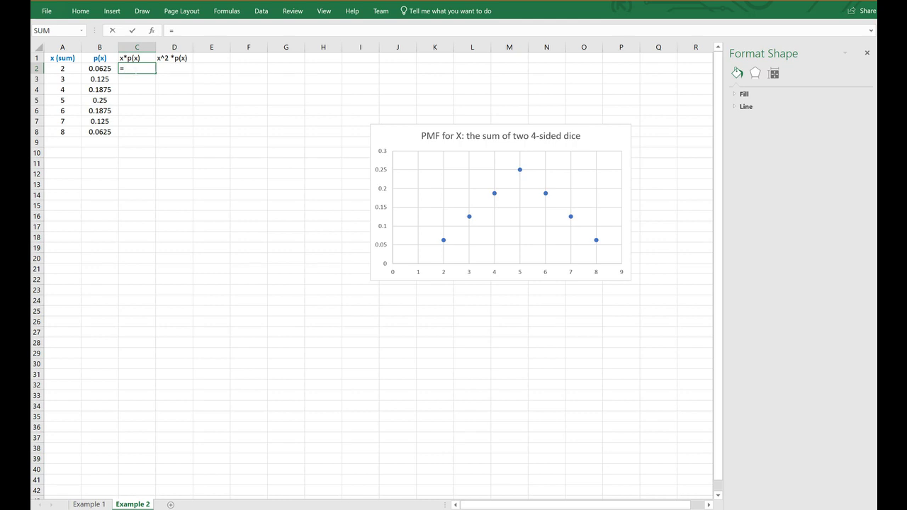
{"action": "left_click", "coordinate": [74, 70]}
{"action": "type", "text": "*"}
{"action": "left_click", "coordinate": [99, 72]}
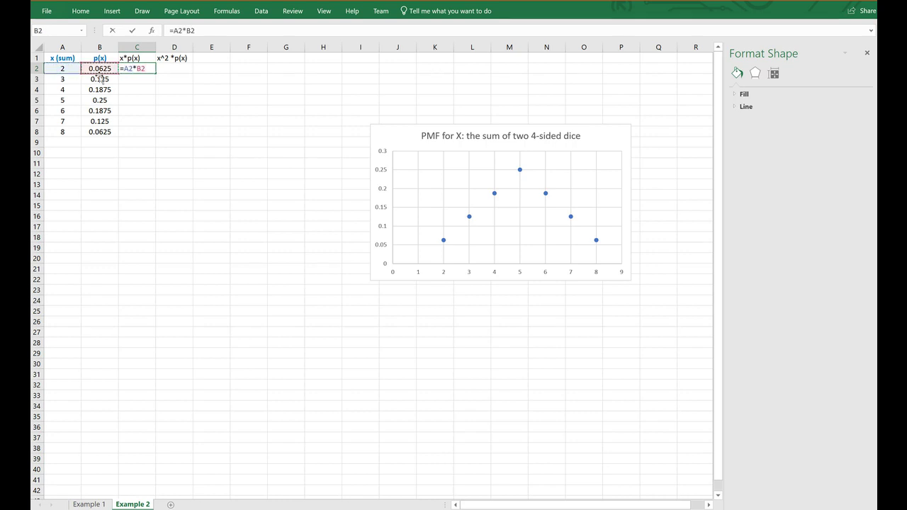
{"action": "key", "text": "Return"}
{"action": "left_click", "coordinate": [136, 69]}
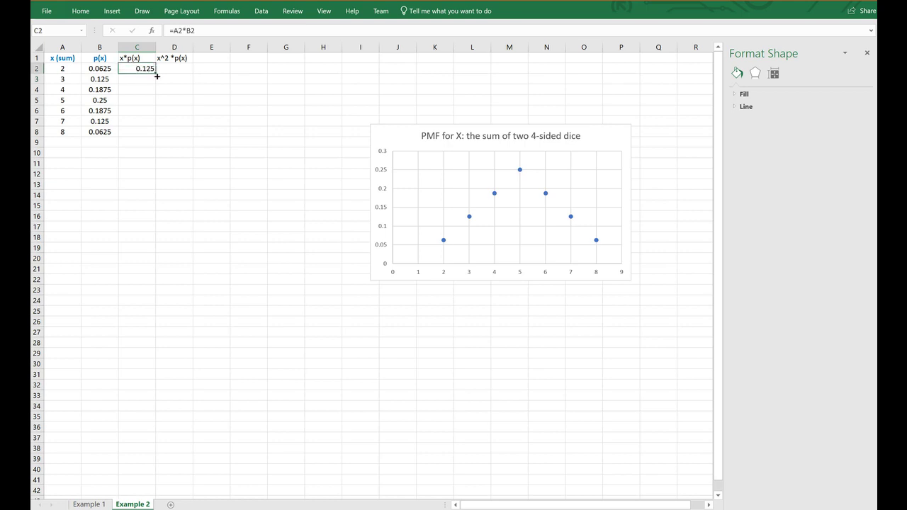
{"action": "left_click_drag", "start_coordinate": [159, 76], "coordinate": [149, 138]}
Step: Enter =A2^2 *B2 in D2 and fill it down through D8
{"action": "left_click", "coordinate": [188, 71]}
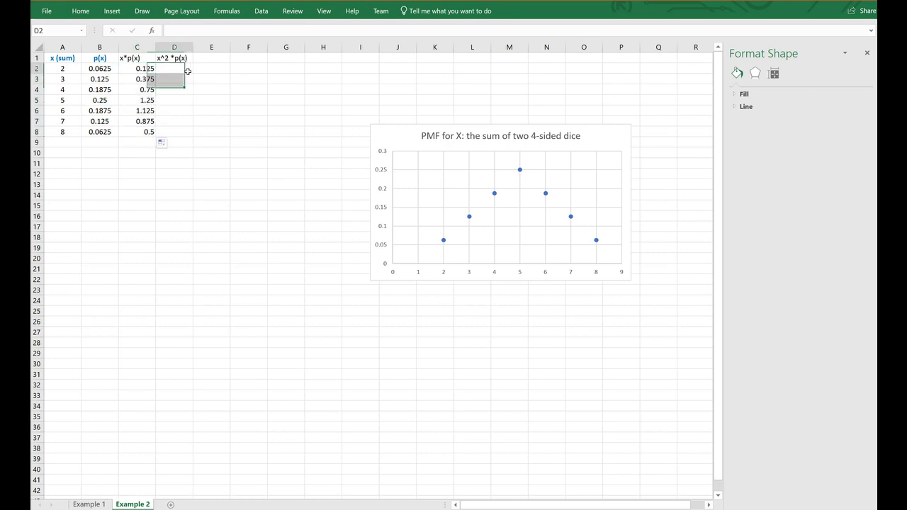
{"action": "type", "text": "="}
{"action": "left_click", "coordinate": [66, 71]}
{"action": "type", "text": "^"}
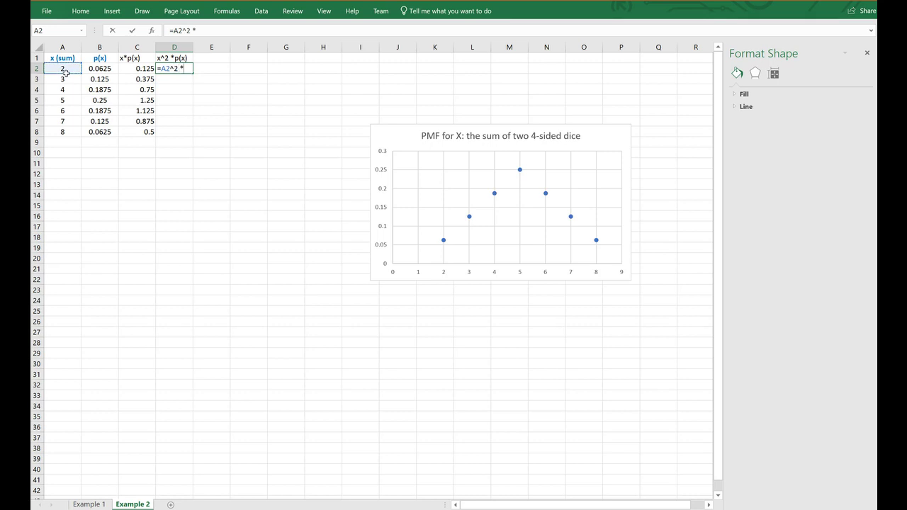
{"action": "type", "text": "2 *"}
{"action": "left_click", "coordinate": [100, 72]}
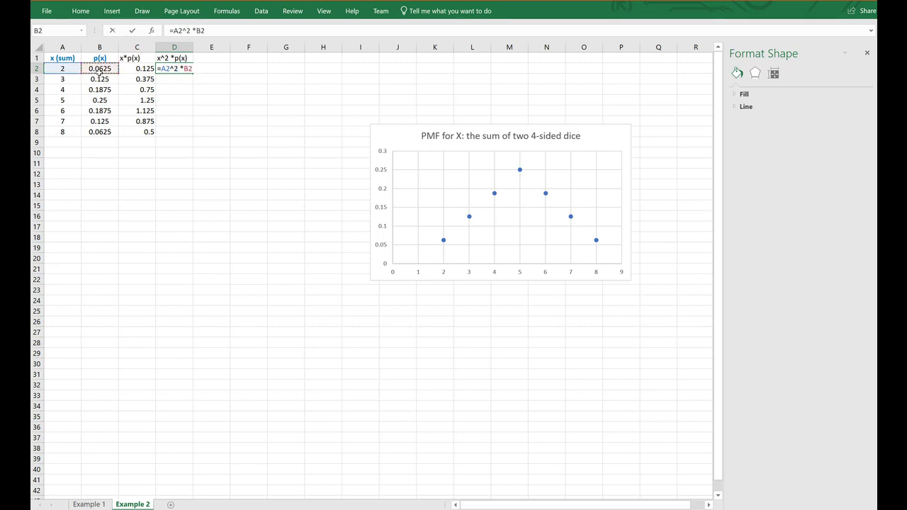
{"action": "key", "text": "Return"}
{"action": "left_click", "coordinate": [189, 73]}
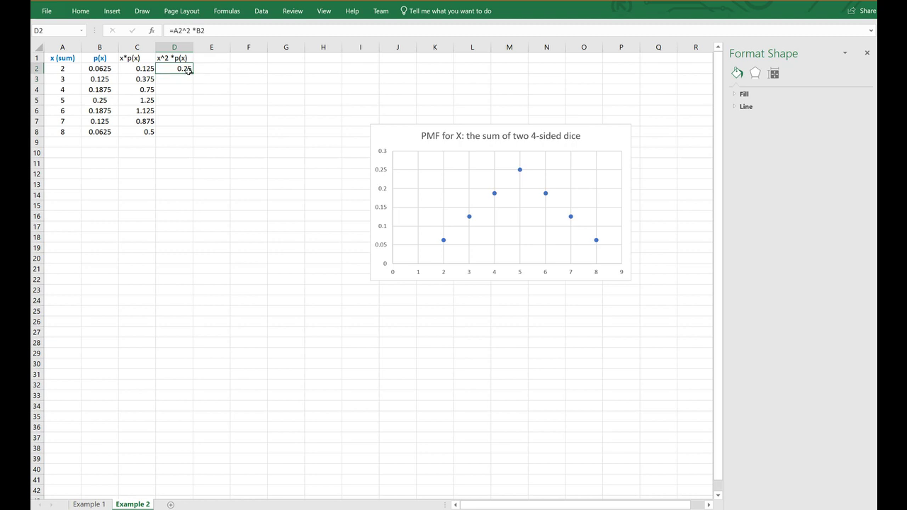
{"action": "left_click_drag", "start_coordinate": [197, 76], "coordinate": [191, 136]}
Step: Enter labels E(x) =, E(x^2) =, Var(x) = and Stdev(x) = down B13:B16
{"action": "left_click", "coordinate": [111, 186]}
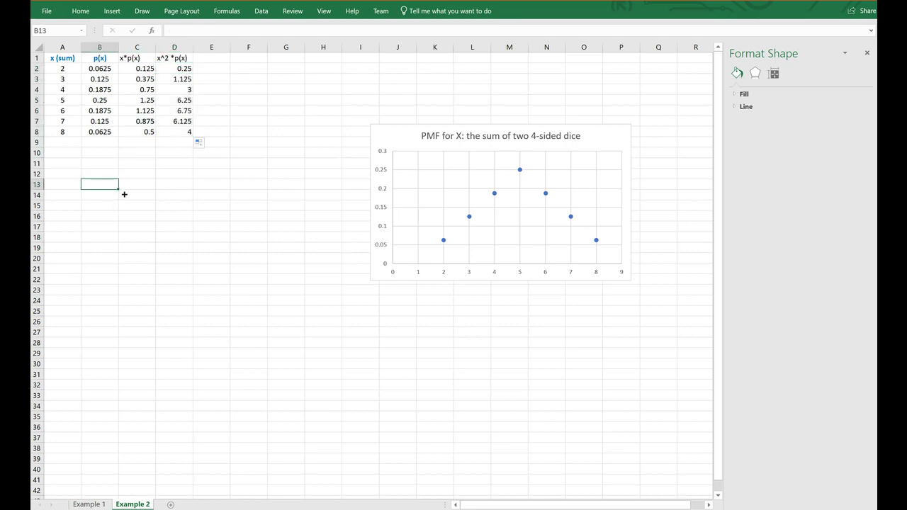
{"action": "type", "text": "E(x) ="}
{"action": "key", "text": "Return"}
{"action": "type", "text": "E(x^2) ="}
{"action": "key", "text": "Return"}
{"action": "type", "text": "Vae"}
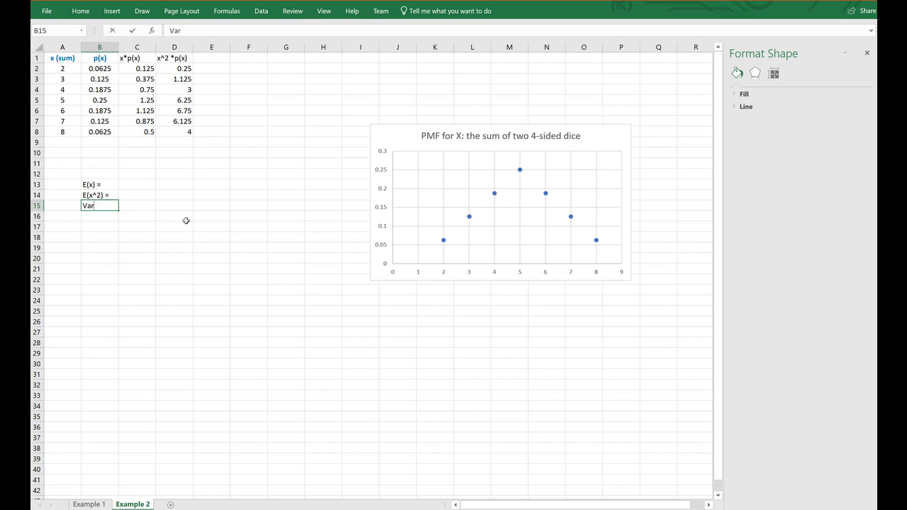
{"action": "key", "text": "Return"}
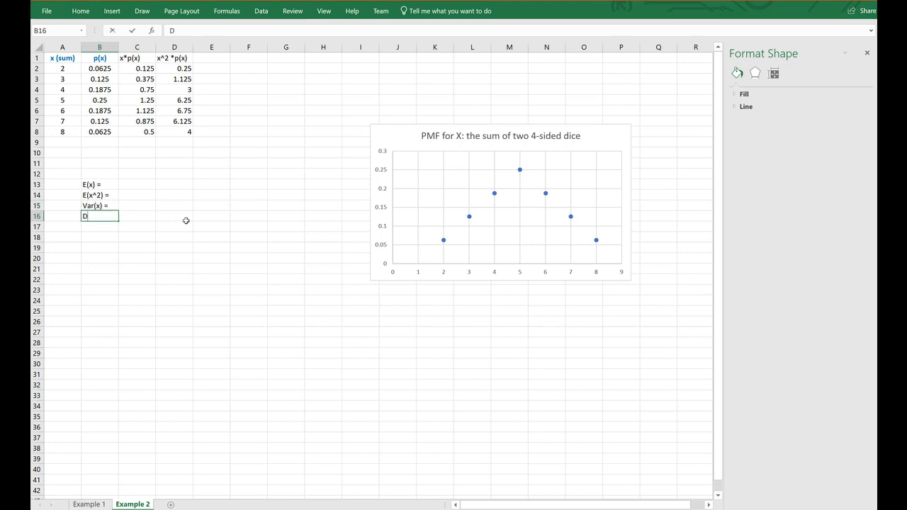
{"action": "type", "text": "Dev"}
{"action": "key", "text": "BackSpace"}
{"action": "key", "text": "BackSpace"}
{"action": "key", "text": "BackSpace"}
{"action": "type", "text": "Stdev(x) ="}
{"action": "key", "text": "Return"}
Step: Compute E(x) with =sum(C2:C8) giving 5 and E(x^2) with =sum(D2:D8) giving 27.5
{"action": "left_click", "coordinate": [146, 187]}
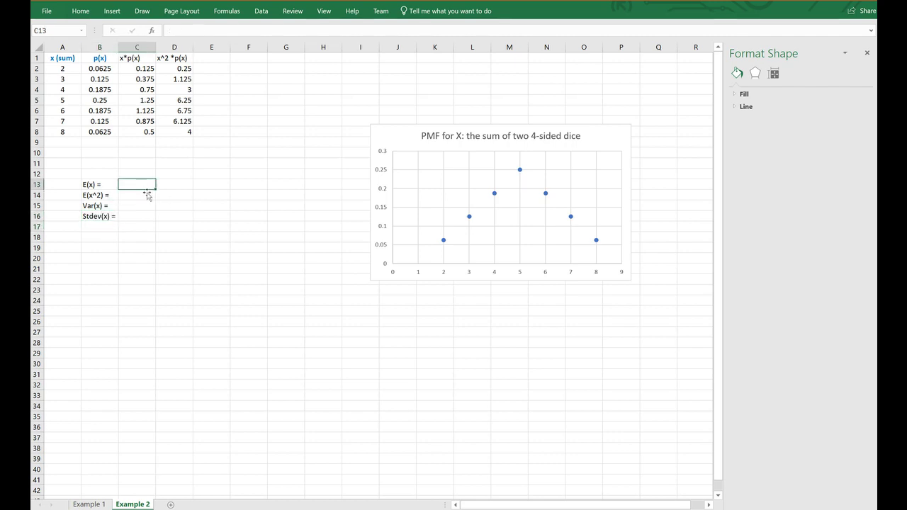
{"action": "type", "text": "=sum("}
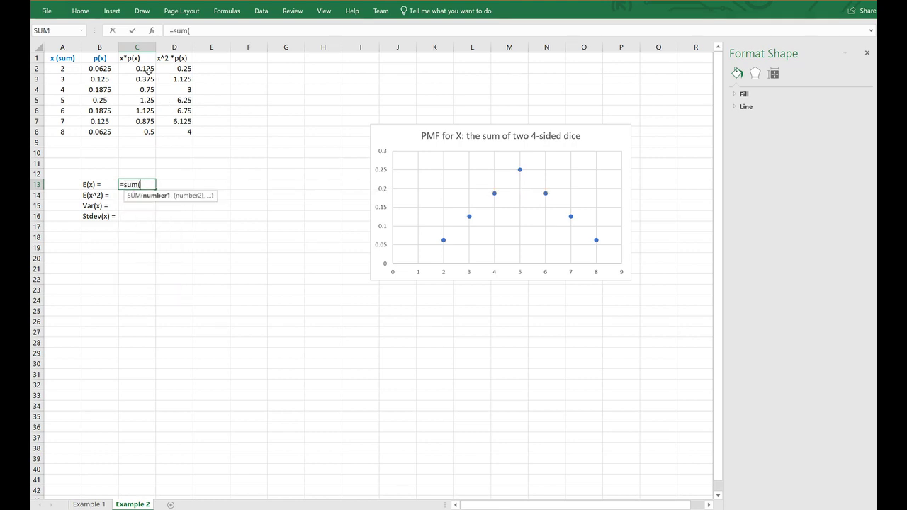
{"action": "left_click_drag", "start_coordinate": [146, 69], "coordinate": [139, 134]}
{"action": "type", "text": ")"}
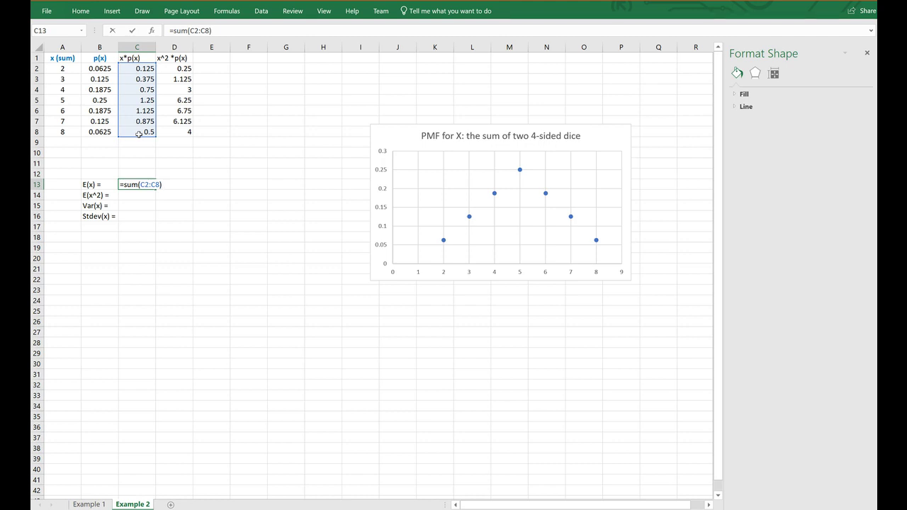
{"action": "key", "text": "Return"}
{"action": "type", "text": "=su,"}
{"action": "key", "text": "BackSpace"}
{"action": "type", "text": "m("}
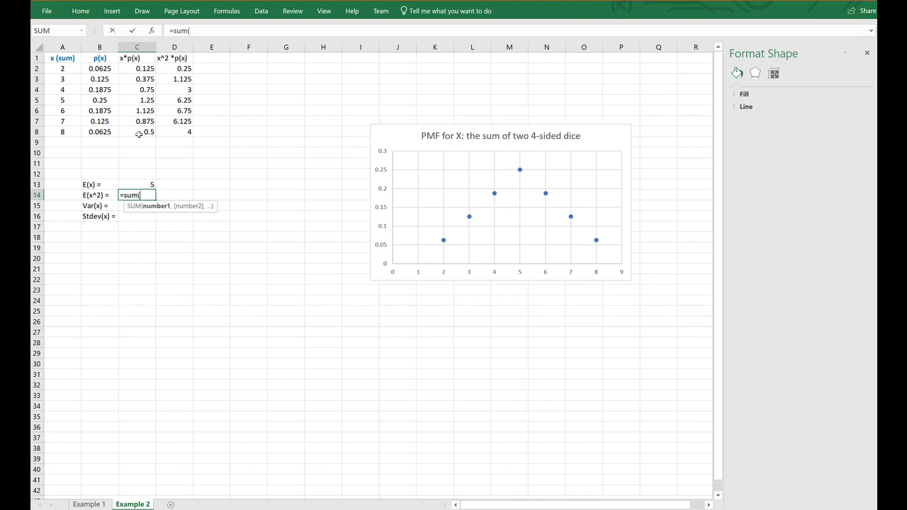
{"action": "left_click_drag", "start_coordinate": [165, 68], "coordinate": [164, 134]}
{"action": "type", "text": ")"}
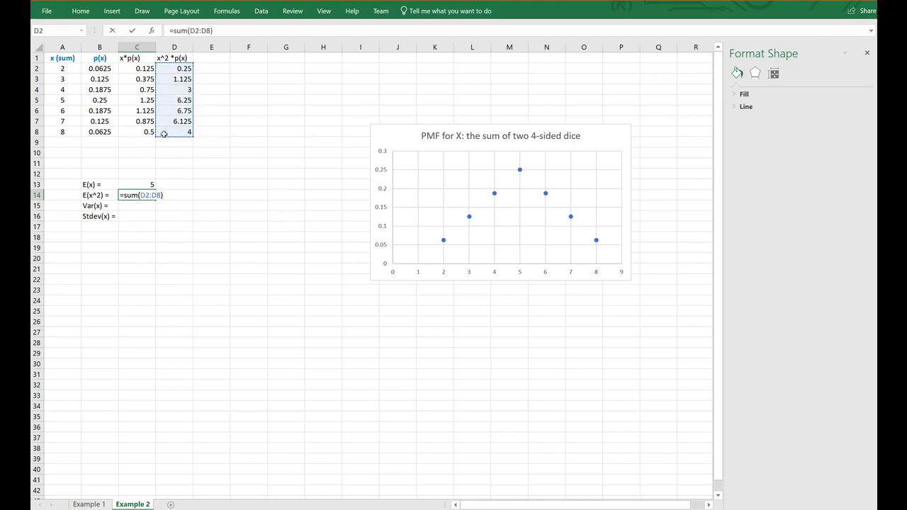
{"action": "key", "text": "Return"}
Step: Compute Var(x) as =C14-C13^2 giving 2.5 and Stdev(x) as =sqrt(C15) giving 1.581139
{"action": "type", "text": "="}
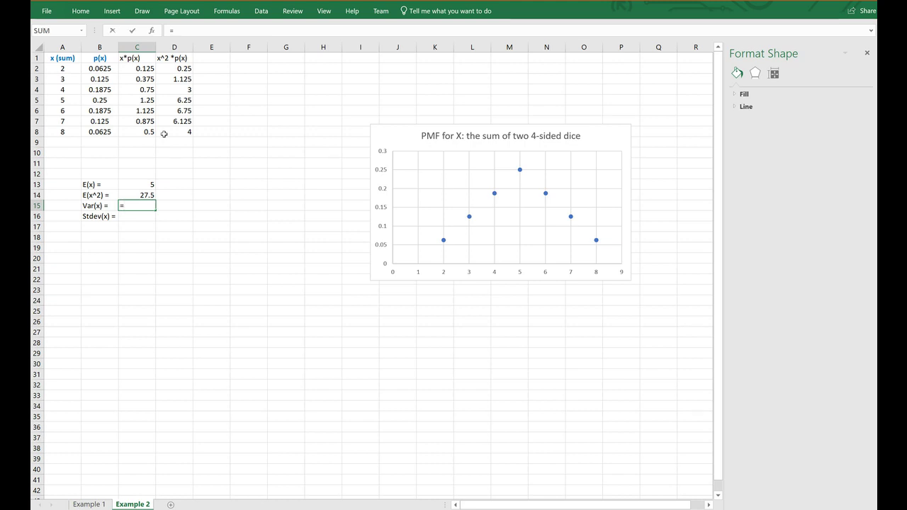
{"action": "left_click", "coordinate": [148, 199]}
{"action": "type", "text": "-"}
{"action": "left_click", "coordinate": [153, 185]}
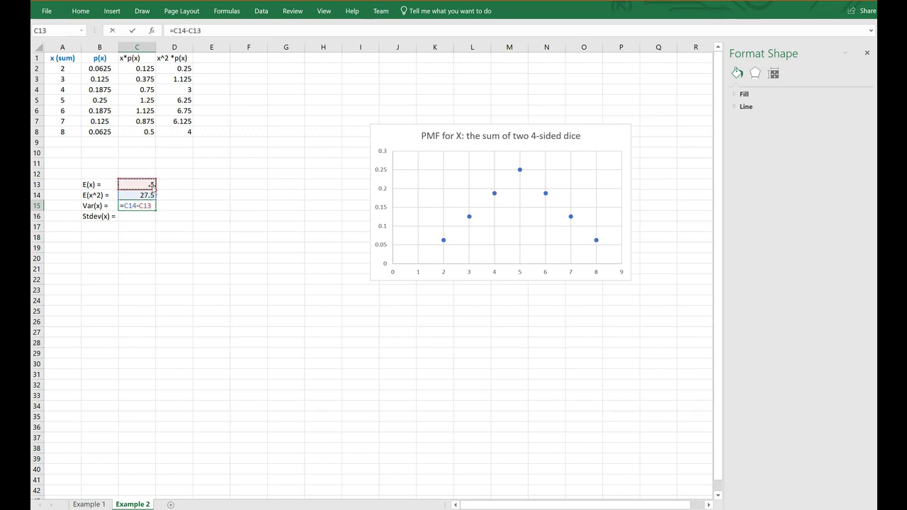
{"action": "type", "text": "^2"}
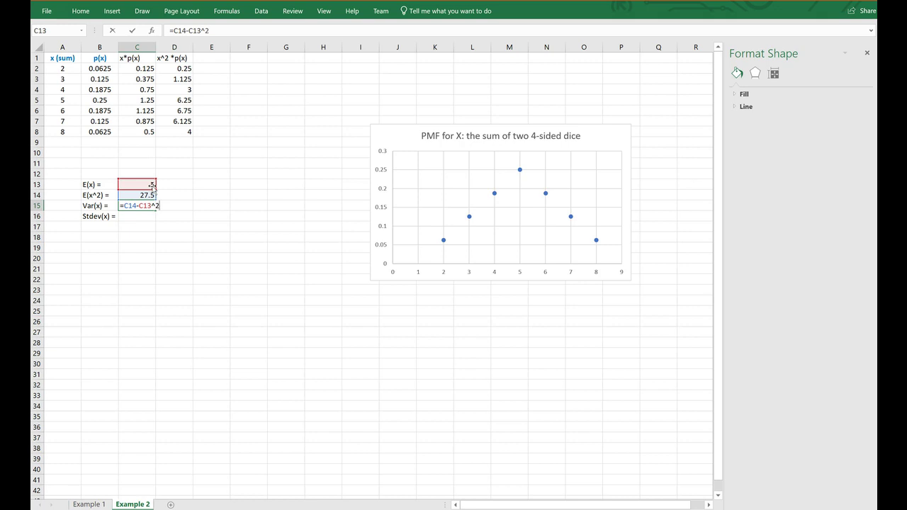
{"action": "key", "text": "Return"}
{"action": "type", "text": "=sqrt("}
{"action": "left_click", "coordinate": [138, 205]}
{"action": "key", "text": "Return"}
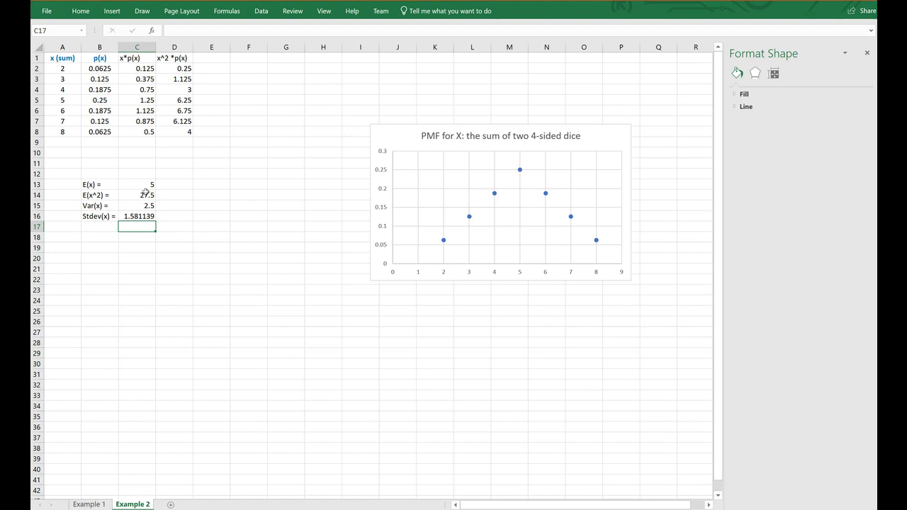
Step: Handwrite E(x) = μx and Stdev(x) = σx below the table
{"action": "mouse_move", "coordinate": [206, 332]}
{"action": "left_mouse_down"}
{"action": "mouse_move", "coordinate": [198, 365]}
{"action": "mouse_move", "coordinate": [278, 330]}
{"action": "left_mouse_up"}
{"action": "mouse_move", "coordinate": [294, 316]}
{"action": "left_mouse_down"}
{"action": "mouse_move", "coordinate": [292, 349]}
{"action": "mouse_move", "coordinate": [313, 326]}
{"action": "left_mouse_up"}
{"action": "mouse_move", "coordinate": [323, 316]}
{"action": "left_mouse_down"}
{"action": "mouse_move", "coordinate": [332, 334]}
{"action": "mouse_move", "coordinate": [319, 330]}
{"action": "left_mouse_up"}
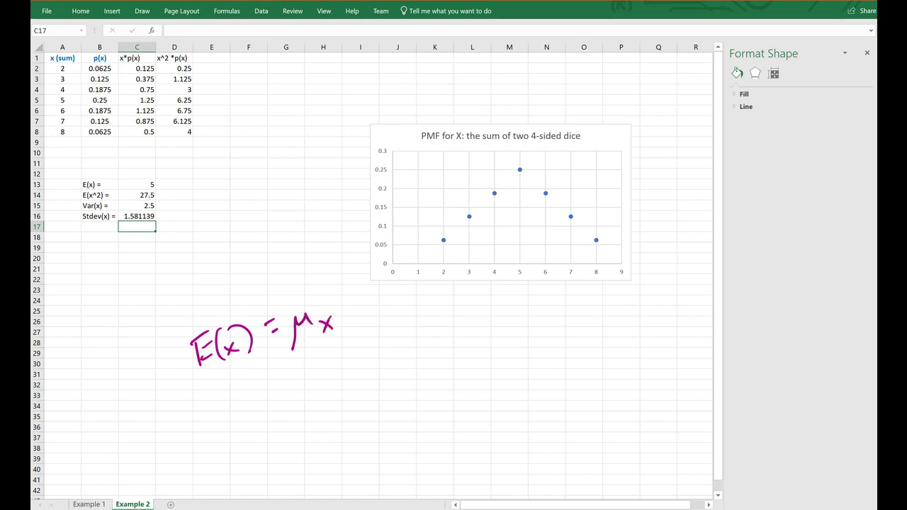
{"action": "mouse_move", "coordinate": [207, 437]}
{"action": "left_mouse_down"}
{"action": "mouse_move", "coordinate": [194, 448]}
{"action": "mouse_move", "coordinate": [219, 423]}
{"action": "mouse_move", "coordinate": [260, 421]}
{"action": "left_mouse_up"}
{"action": "left_click_drag", "start_coordinate": [267, 403], "coordinate": [276, 420]}
{"action": "left_click_drag", "start_coordinate": [275, 406], "coordinate": [264, 417]}
{"action": "left_click_drag", "start_coordinate": [281, 385], "coordinate": [285, 421]}
{"action": "left_click", "coordinate": [312, 395]}
{"action": "left_click_drag", "start_coordinate": [346, 367], "coordinate": [358, 362]}
{"action": "left_click_drag", "start_coordinate": [375, 365], "coordinate": [385, 383]}
{"action": "left_click_drag", "start_coordinate": [386, 370], "coordinate": [368, 385]}
Step: Handwrite var(x) = σ²x beneath the Stdev note
{"action": "left_click_drag", "start_coordinate": [231, 478], "coordinate": [247, 468]}
{"action": "mouse_move", "coordinate": [260, 468]}
{"action": "left_mouse_down"}
{"action": "mouse_move", "coordinate": [260, 482]}
{"action": "mouse_move", "coordinate": [273, 468]}
{"action": "mouse_move", "coordinate": [286, 476]}
{"action": "left_mouse_up"}
{"action": "mouse_move", "coordinate": [292, 457]}
{"action": "left_mouse_down"}
{"action": "mouse_move", "coordinate": [302, 467]}
{"action": "mouse_move", "coordinate": [293, 468]}
{"action": "left_mouse_up"}
{"action": "mouse_move", "coordinate": [309, 441]}
{"action": "left_mouse_down"}
{"action": "mouse_move", "coordinate": [319, 469]}
{"action": "mouse_move", "coordinate": [339, 445]}
{"action": "left_mouse_up"}
{"action": "mouse_move", "coordinate": [327, 442]}
{"action": "left_mouse_down"}
{"action": "mouse_move", "coordinate": [389, 413]}
{"action": "mouse_move", "coordinate": [398, 442]}
{"action": "left_mouse_up"}
{"action": "left_click_drag", "start_coordinate": [407, 428], "coordinate": [388, 438]}
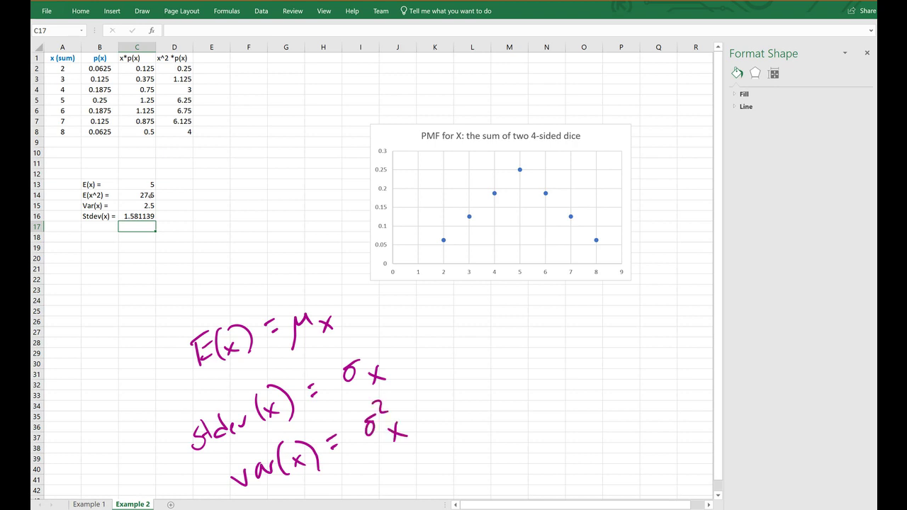
Step: Circle μx, σx and σ²x and label them 'parameters' with an underline
{"action": "mouse_move", "coordinate": [374, 461]}
{"action": "left_mouse_down"}
{"action": "mouse_move", "coordinate": [427, 395]}
{"action": "mouse_move", "coordinate": [323, 438]}
{"action": "mouse_move", "coordinate": [428, 474]}
{"action": "left_mouse_up"}
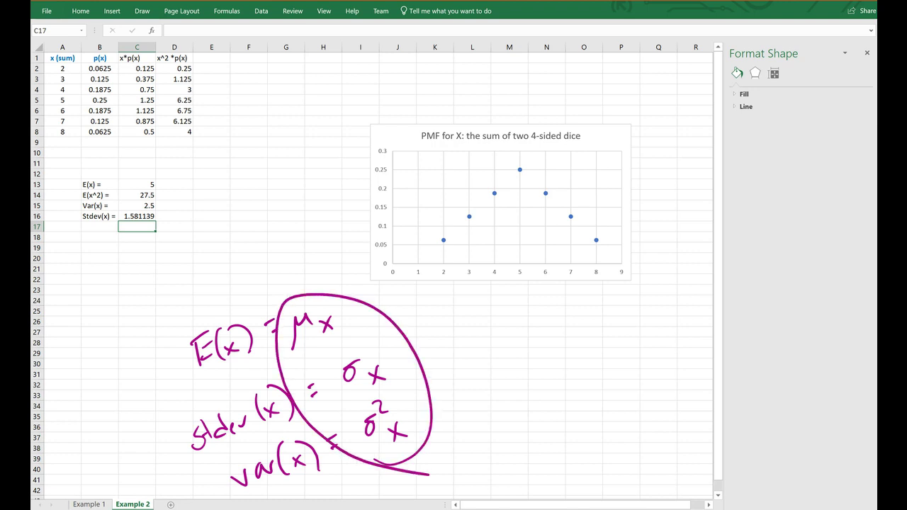
{"action": "mouse_move", "coordinate": [444, 348]}
{"action": "left_mouse_down"}
{"action": "mouse_move", "coordinate": [448, 363]}
{"action": "mouse_move", "coordinate": [511, 360]}
{"action": "mouse_move", "coordinate": [557, 333]}
{"action": "mouse_move", "coordinate": [585, 343]}
{"action": "mouse_move", "coordinate": [621, 318]}
{"action": "left_mouse_up"}
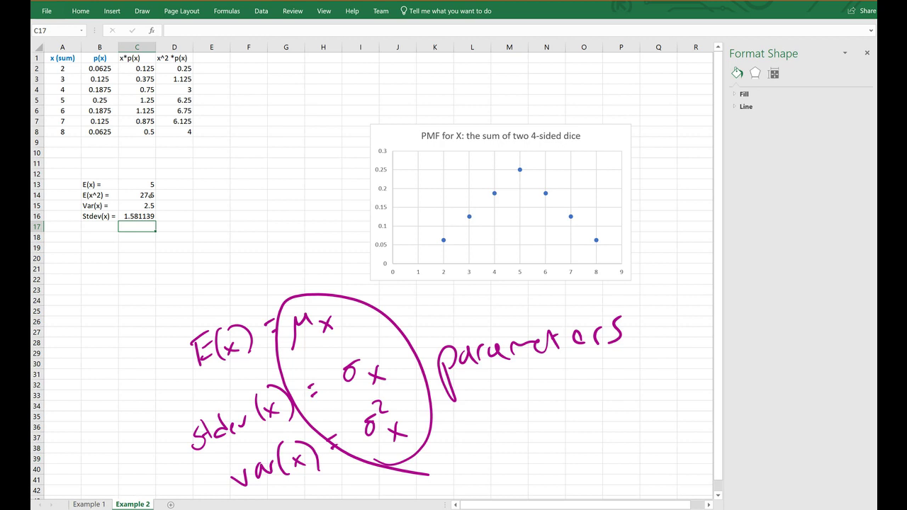
{"action": "left_click_drag", "start_coordinate": [481, 391], "coordinate": [628, 346]}
{"action": "left_click_drag", "start_coordinate": [509, 401], "coordinate": [665, 361]}
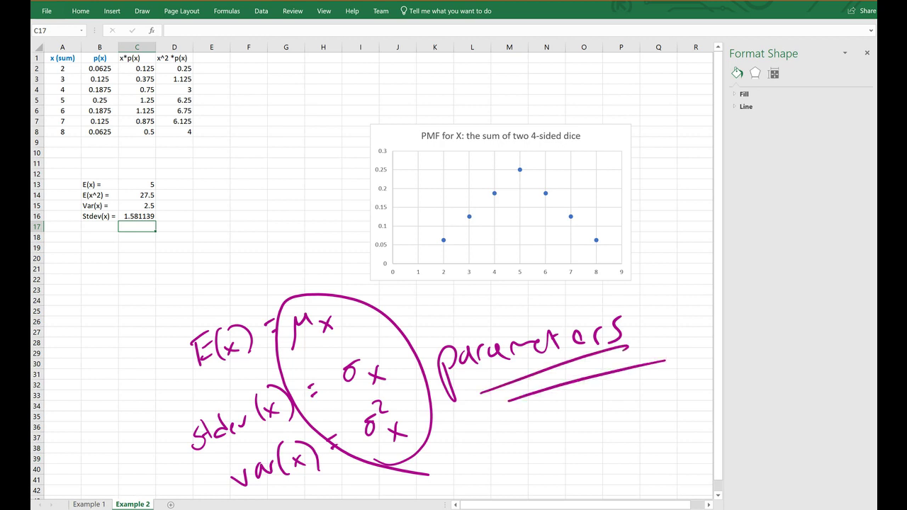